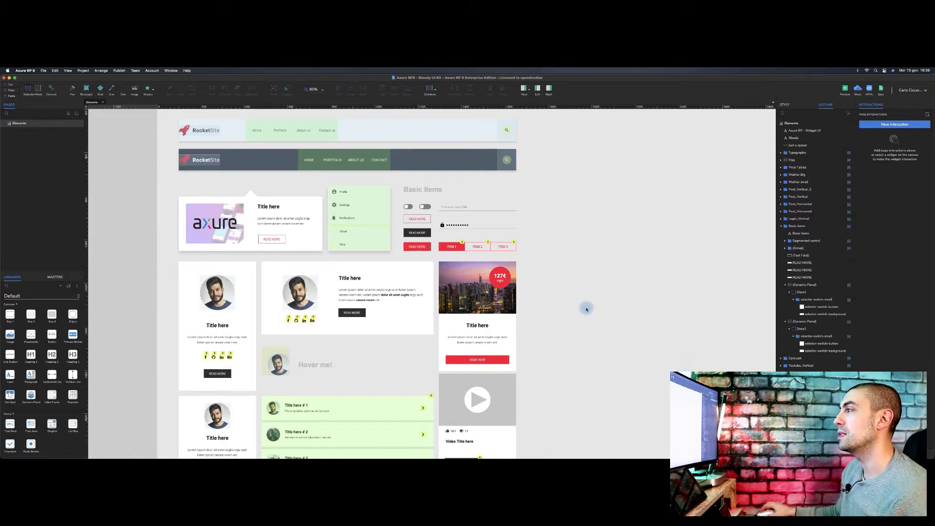
Step: Create a new untitled library with an empty Widget 1 page from File > New Library, then shrink its window
{"action": "scroll", "coordinate": [586, 309], "scroll_direction": "down", "scroll_amount": 3}
{"action": "scroll", "coordinate": [586, 310], "scroll_direction": "up", "scroll_amount": 5}
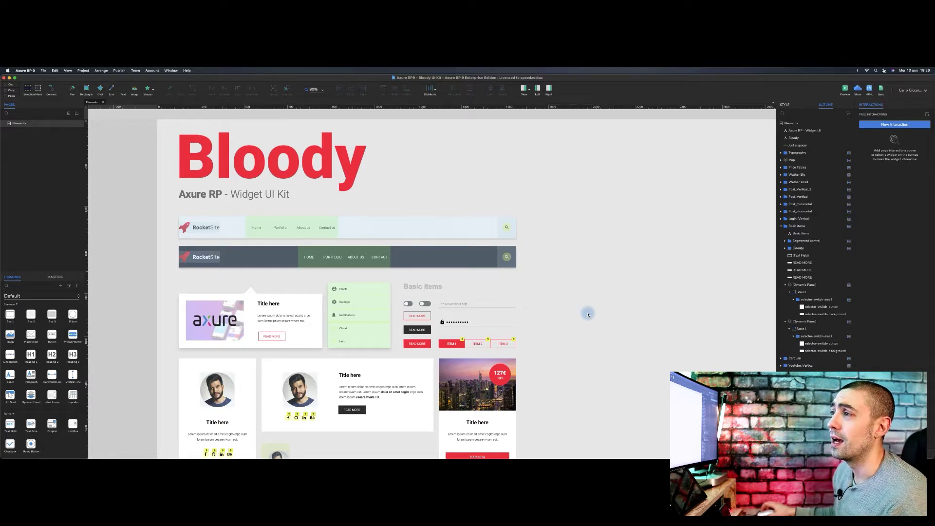
{"action": "scroll", "coordinate": [578, 317], "scroll_direction": "down", "scroll_amount": 2}
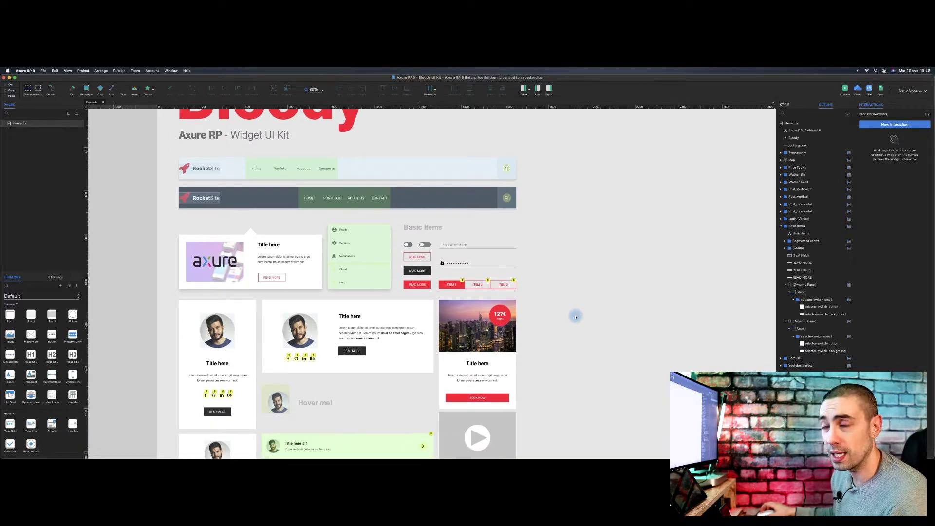
{"action": "scroll", "coordinate": [570, 318], "scroll_direction": "down", "scroll_amount": 1}
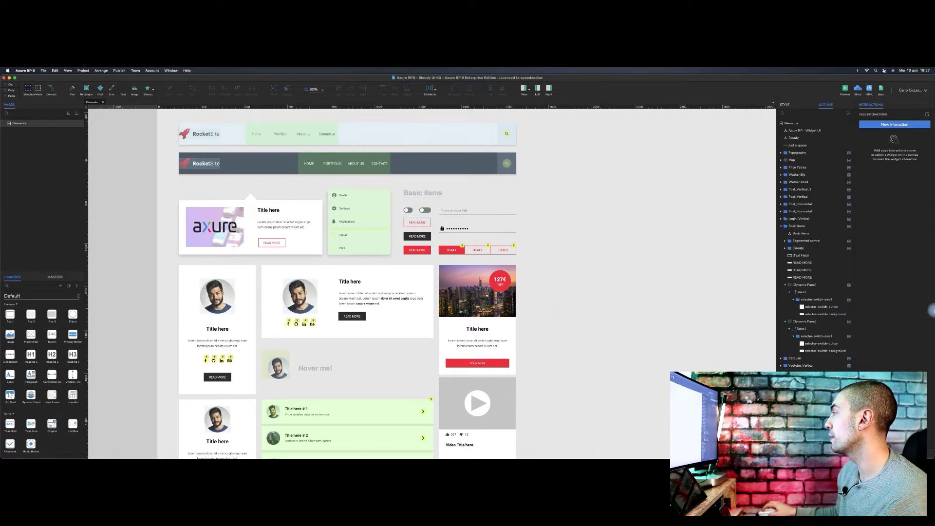
{"action": "left_click", "coordinate": [44, 71]}
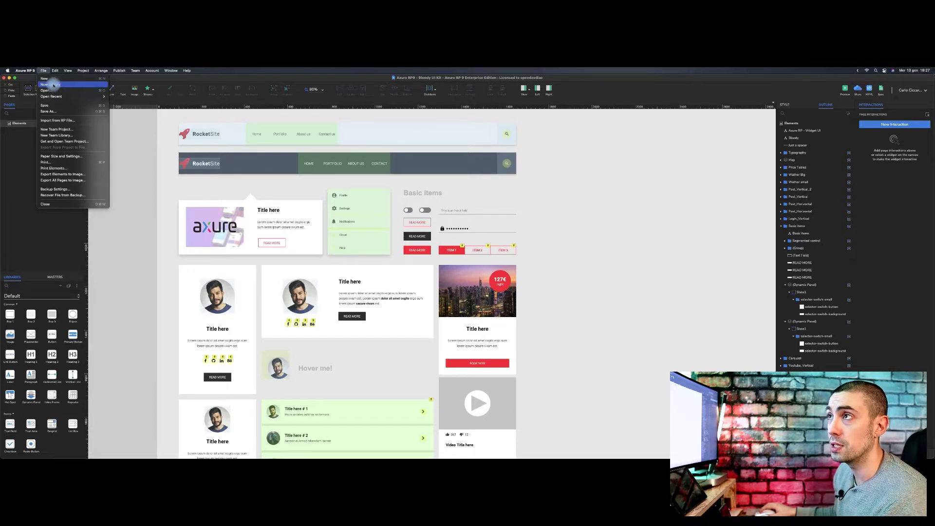
{"action": "left_click", "coordinate": [54, 84]}
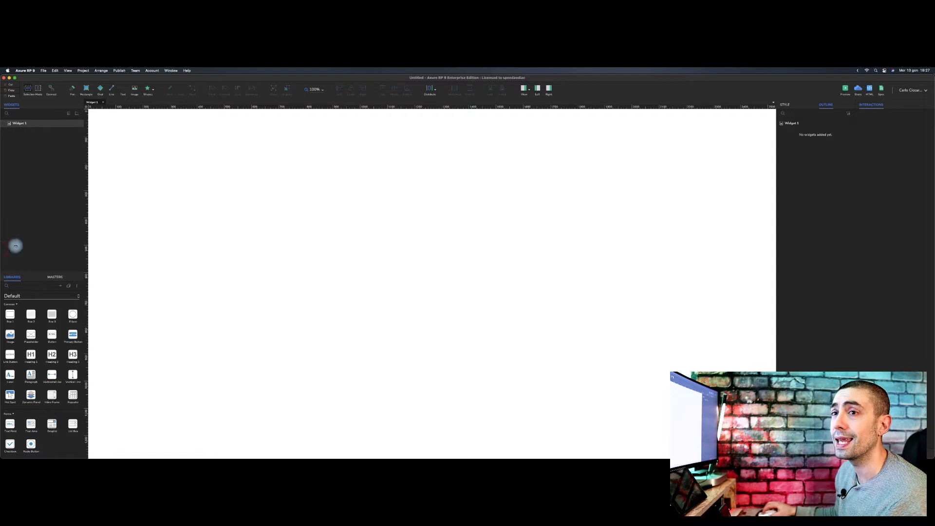
{"action": "left_click_drag", "start_coordinate": [4, 247], "coordinate": [461, 238]}
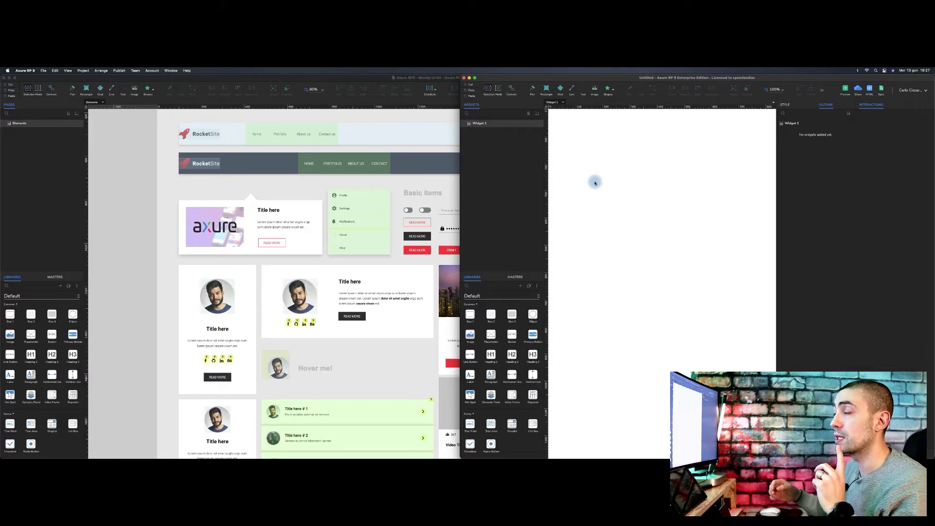
Step: Bring the Bloody UI Kit forward, pan to Basic Items and select the first toggle switch
{"action": "left_click", "coordinate": [59, 265]}
{"action": "left_click_drag", "start_coordinate": [272, 268], "coordinate": [202, 276]}
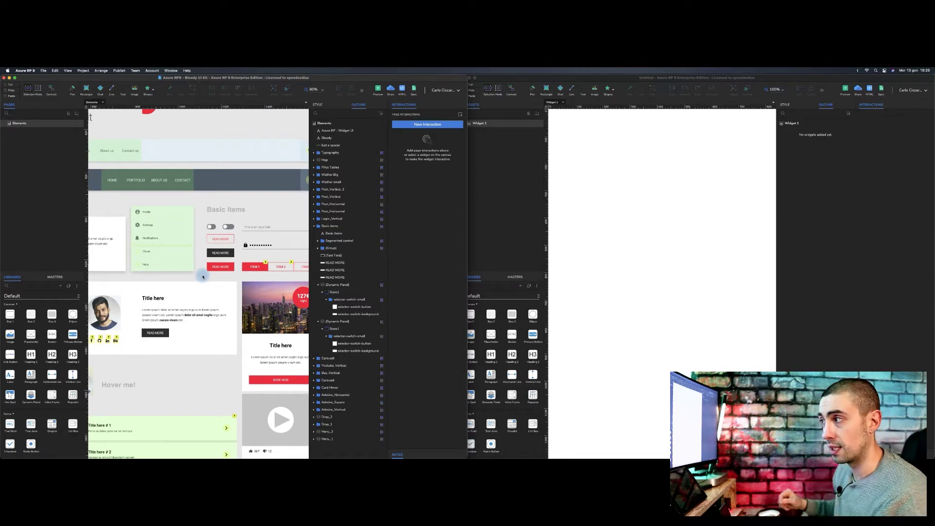
{"action": "left_click", "coordinate": [213, 227]}
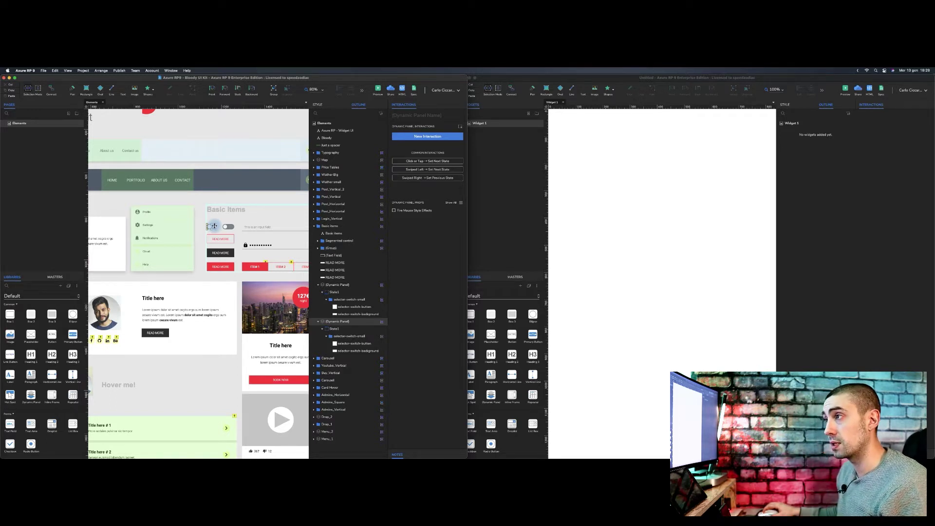
Step: Paste the toggle switch into the library, name its widget Toggle, and add another widget
{"action": "left_click", "coordinate": [594, 235]}
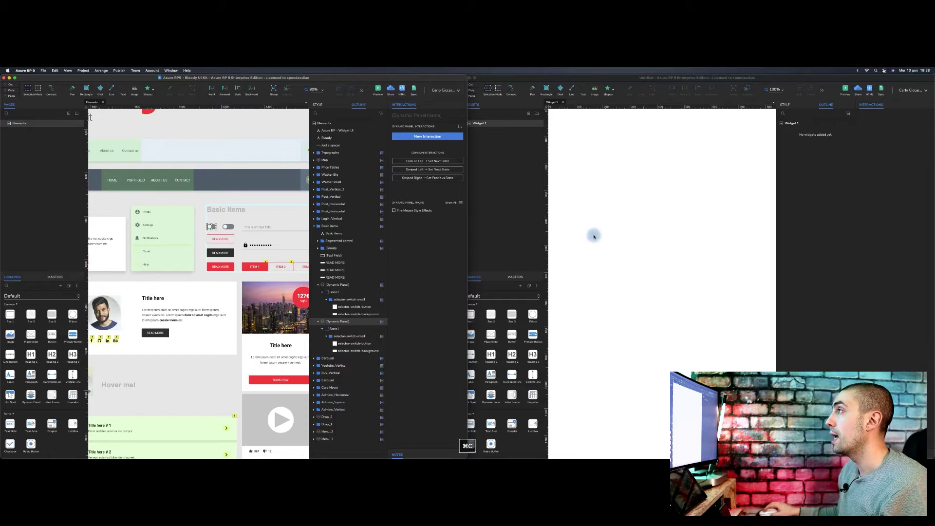
{"action": "key", "text": "super+v"}
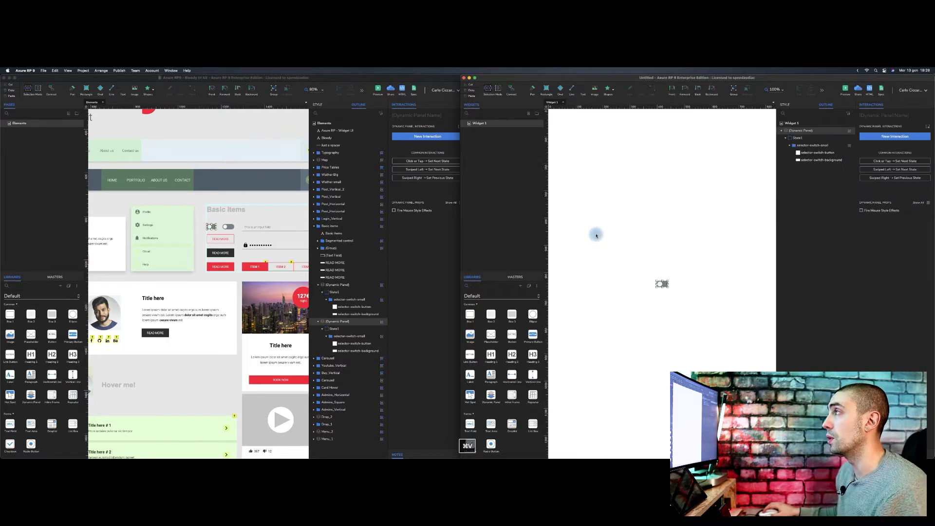
{"action": "left_click", "coordinate": [595, 235]}
{"action": "key", "text": "space"}
{"action": "left_click_drag", "start_coordinate": [637, 234], "coordinate": [658, 293]}
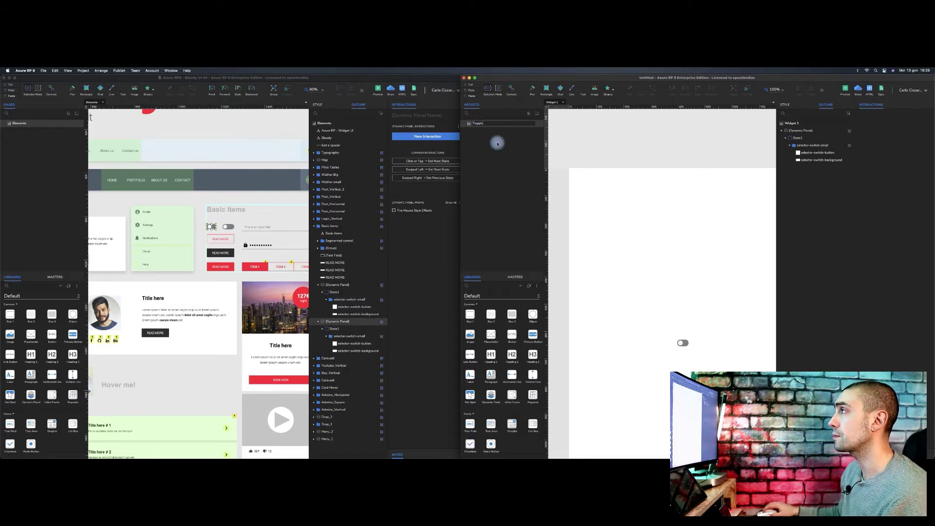
{"action": "key", "text": "Return"}
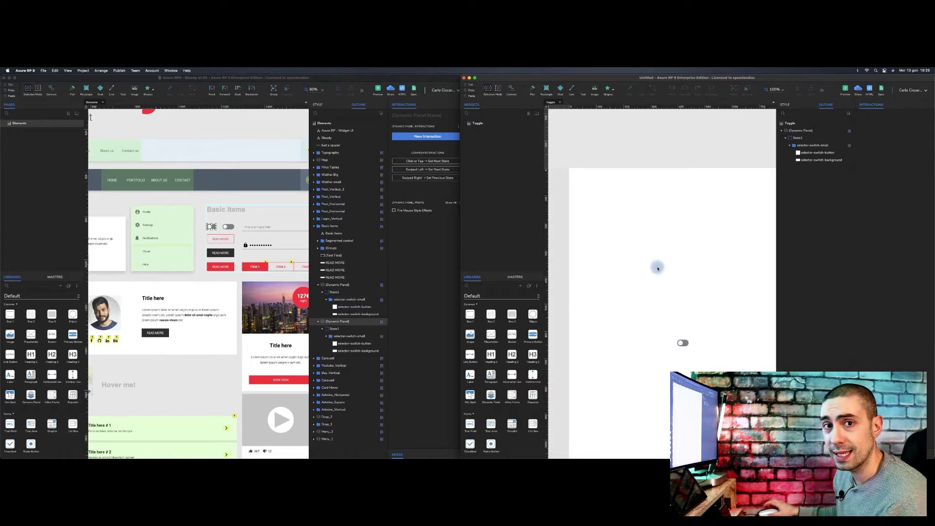
{"action": "left_click", "coordinate": [528, 113]}
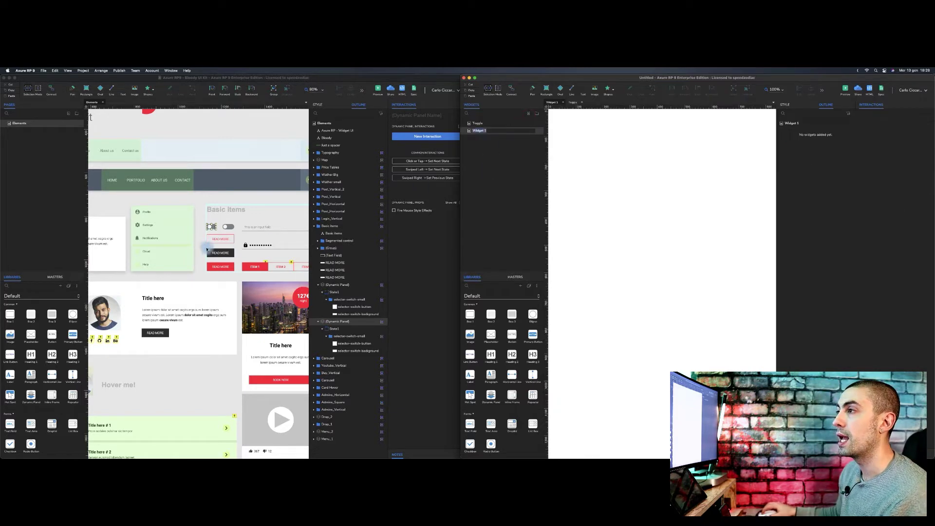
Step: Paste the outlined READ MORE button into Widget 1 and rename it 'secondary button'
{"action": "left_click", "coordinate": [223, 239]}
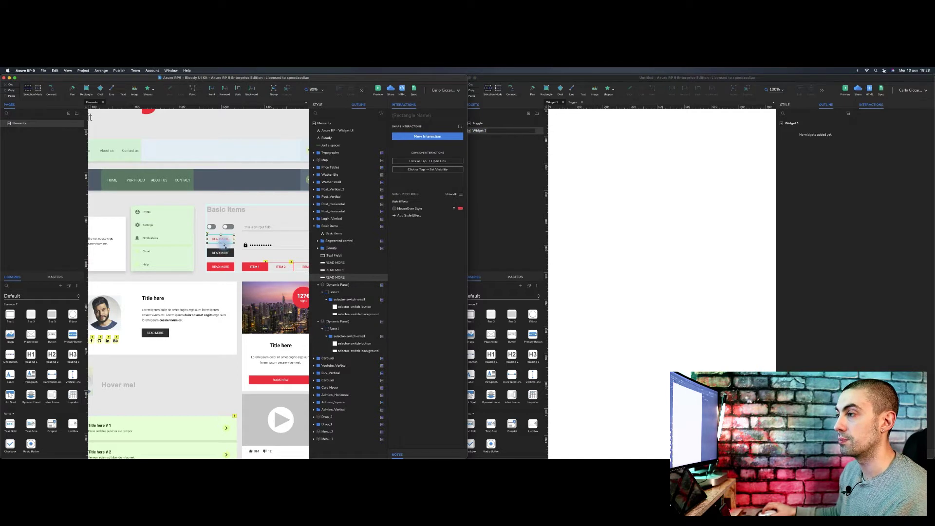
{"action": "left_click", "coordinate": [630, 204]}
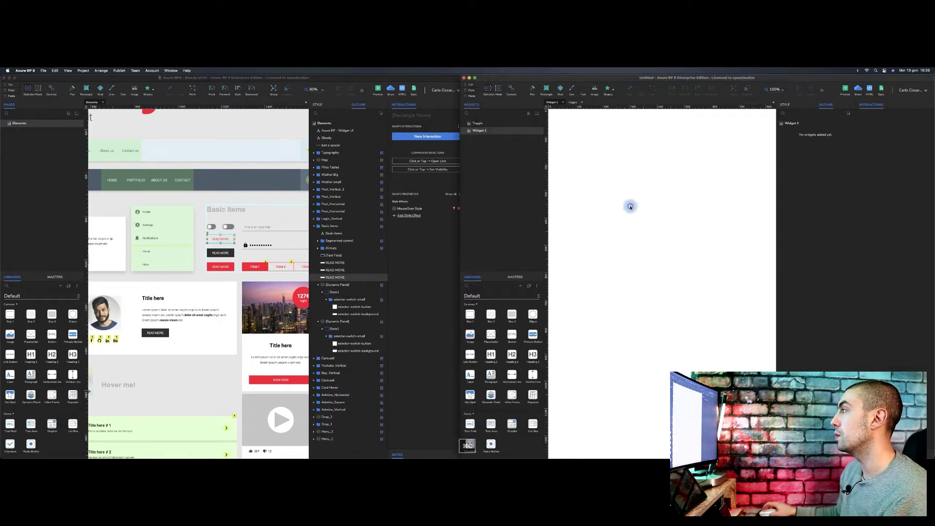
{"action": "right_click", "coordinate": [631, 205]}
{"action": "left_click", "coordinate": [643, 209]}
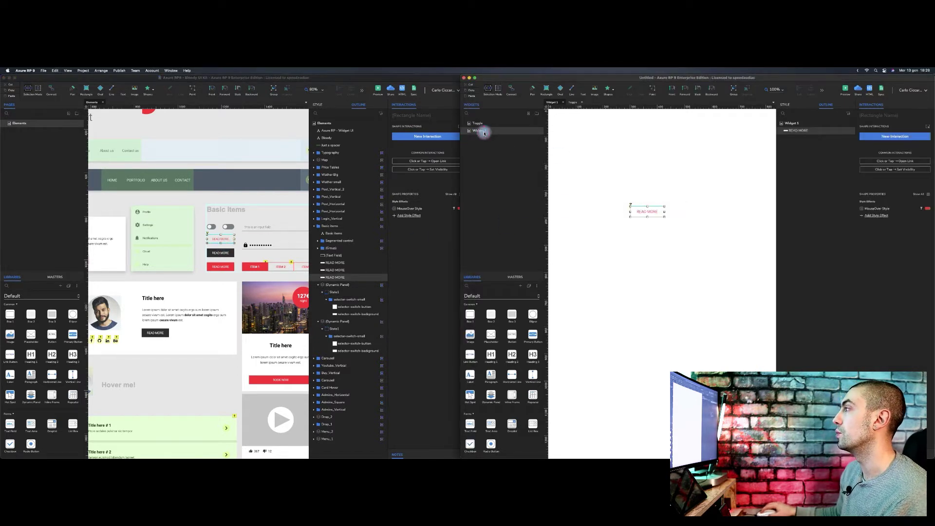
{"action": "left_click", "coordinate": [482, 131]}
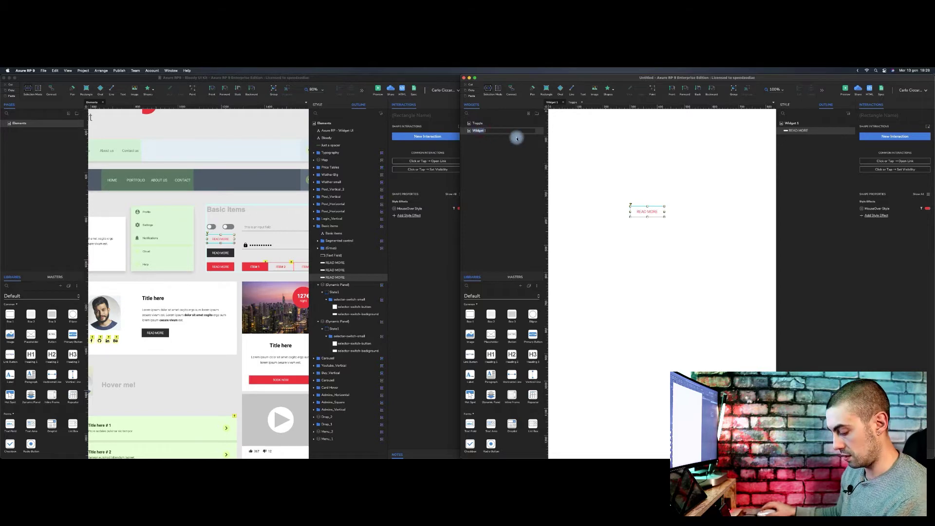
{"action": "type", "text": "seconda"}
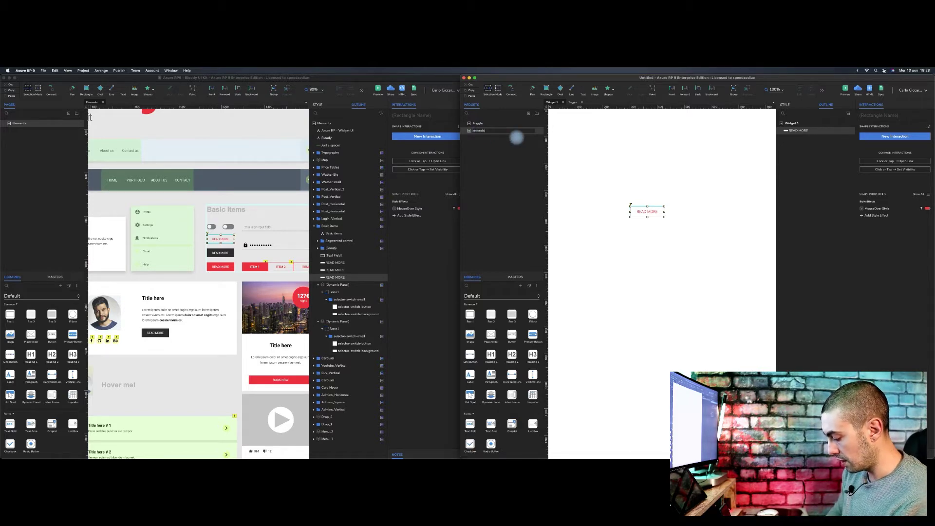
{"action": "type", "text": "ry button"}
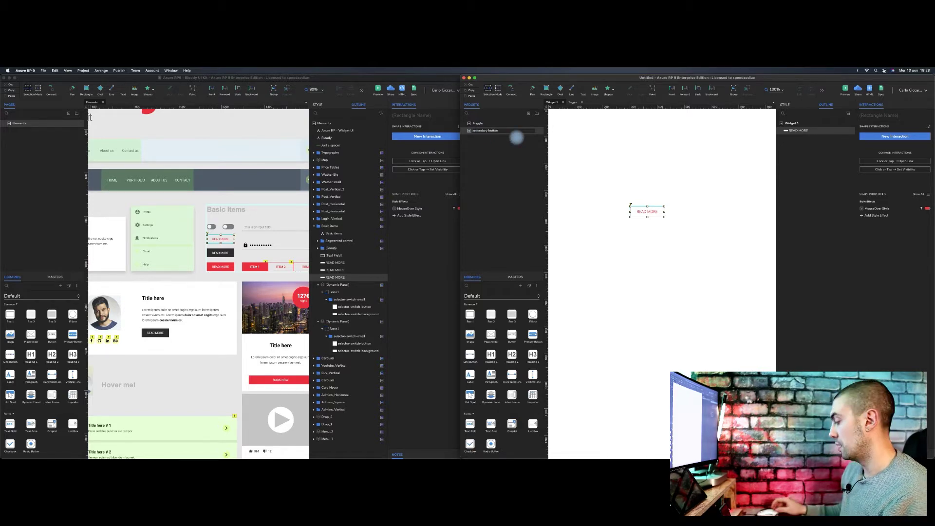
{"action": "key", "text": "Return"}
Step: Copy the red READ MORE button from the kit and add a third library widget
{"action": "left_click", "coordinate": [222, 253]}
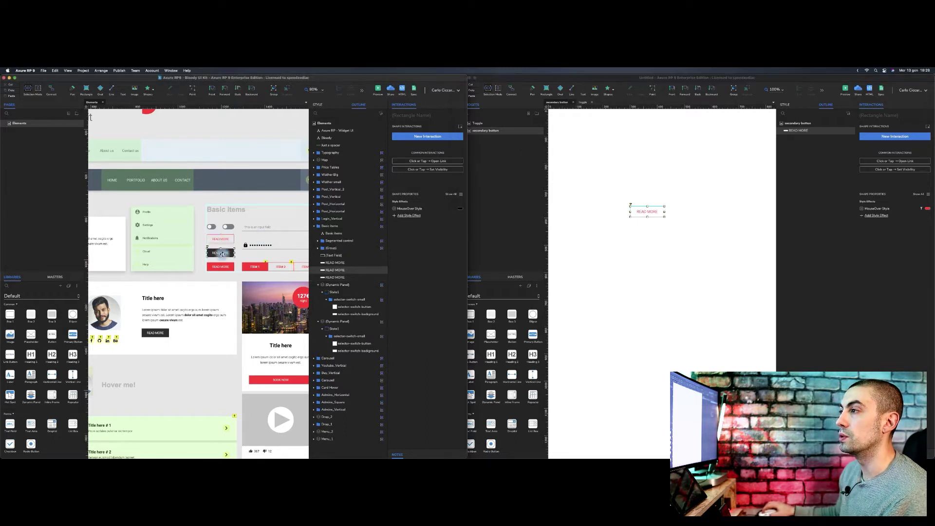
{"action": "left_click", "coordinate": [221, 267]}
{"action": "key", "text": "super+c"}
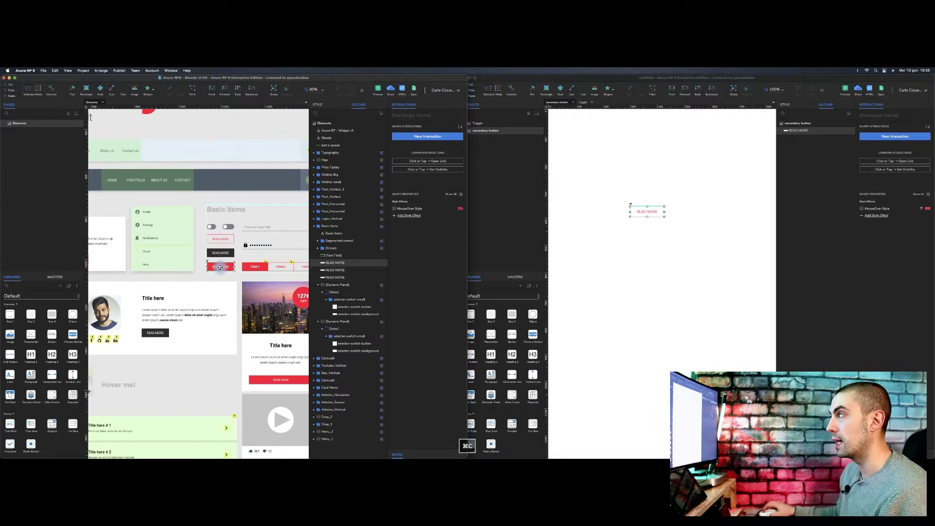
{"action": "left_click", "coordinate": [505, 139]}
{"action": "left_click", "coordinate": [529, 113]}
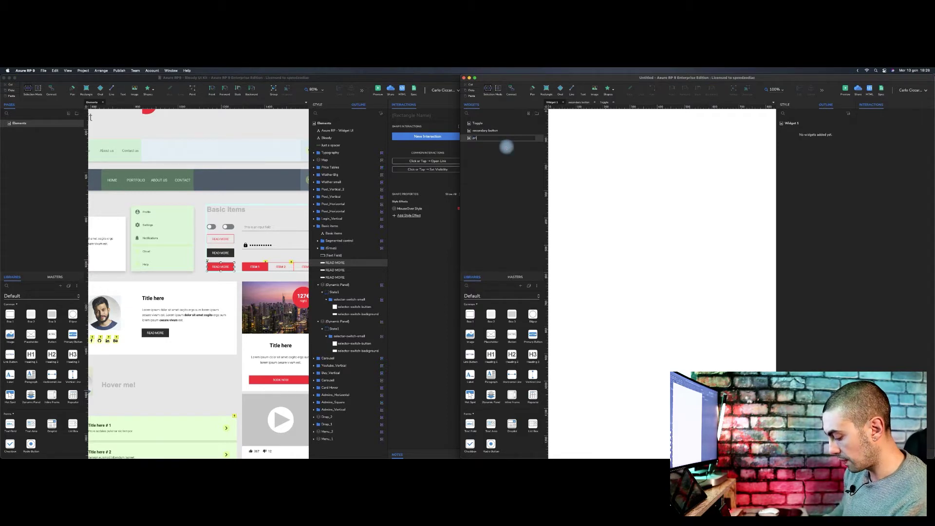
Step: Name the third widget 'primary button', paste the red READ MORE button onto it, and widen the window
{"action": "type", "text": "primary button"}
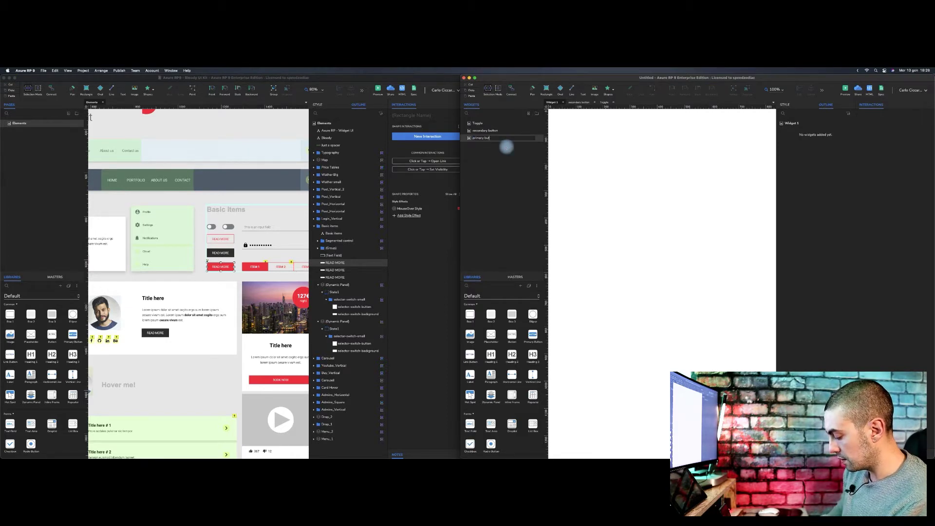
{"action": "right_click", "coordinate": [566, 160]}
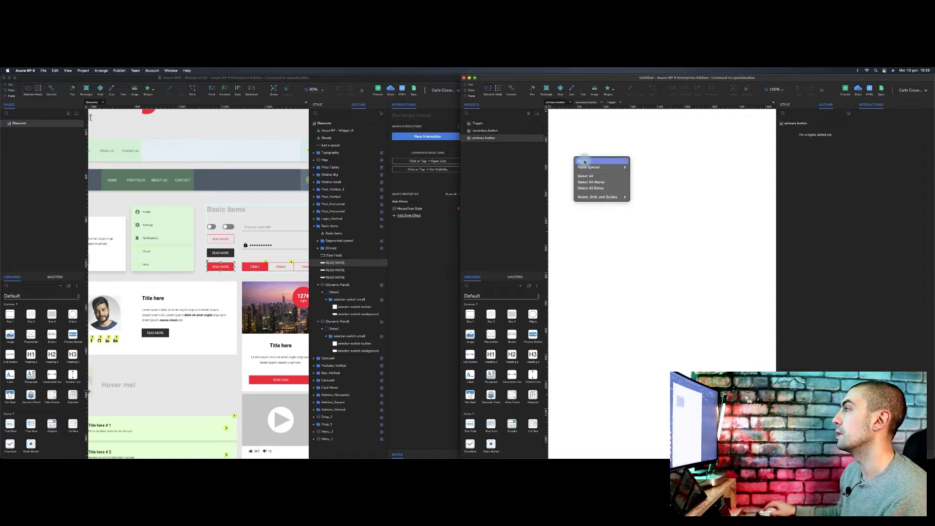
{"action": "left_click", "coordinate": [582, 161]}
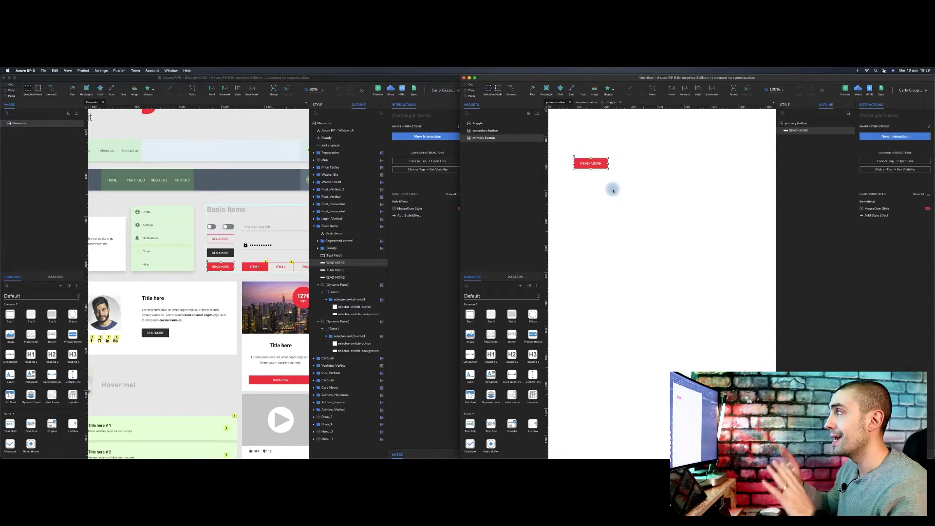
{"action": "left_click", "coordinate": [613, 191]}
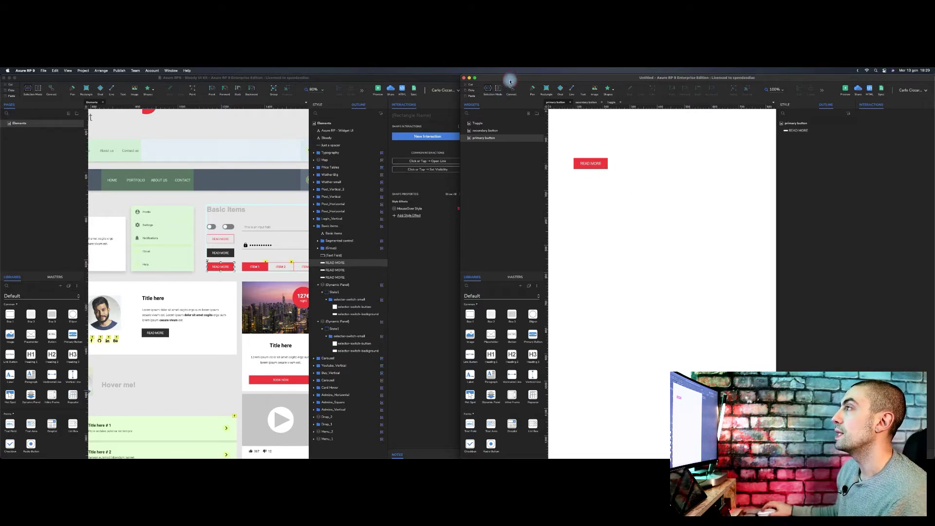
{"action": "left_click_drag", "start_coordinate": [460, 198], "coordinate": [80, 197]}
{"action": "left_click", "coordinate": [45, 72]}
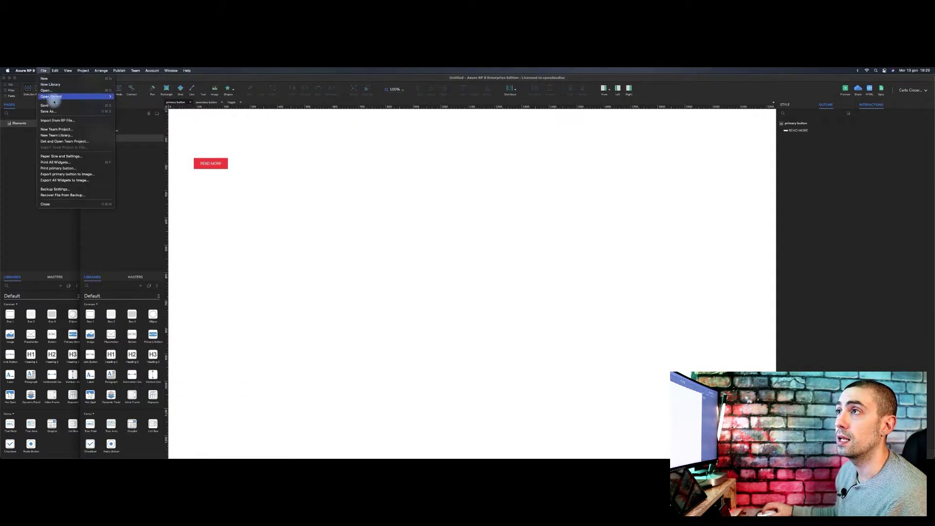
Step: Save the library to the Desktop as uiKit.rplib
{"action": "left_click", "coordinate": [397, 203]}
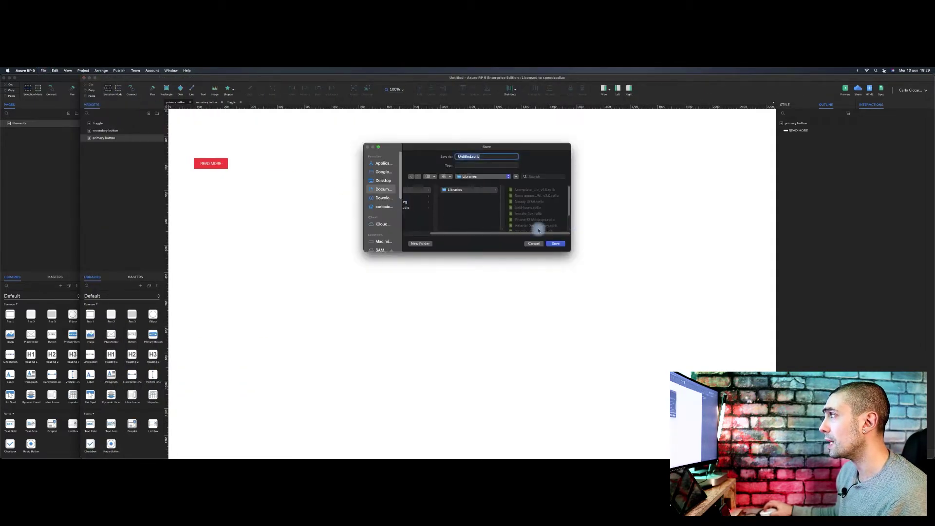
{"action": "left_click", "coordinate": [382, 181]}
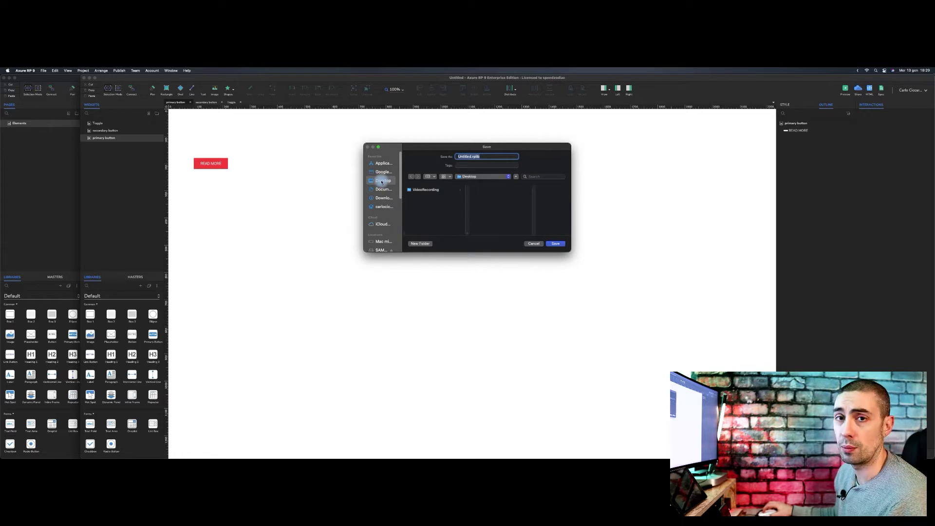
{"action": "left_click", "coordinate": [480, 156]}
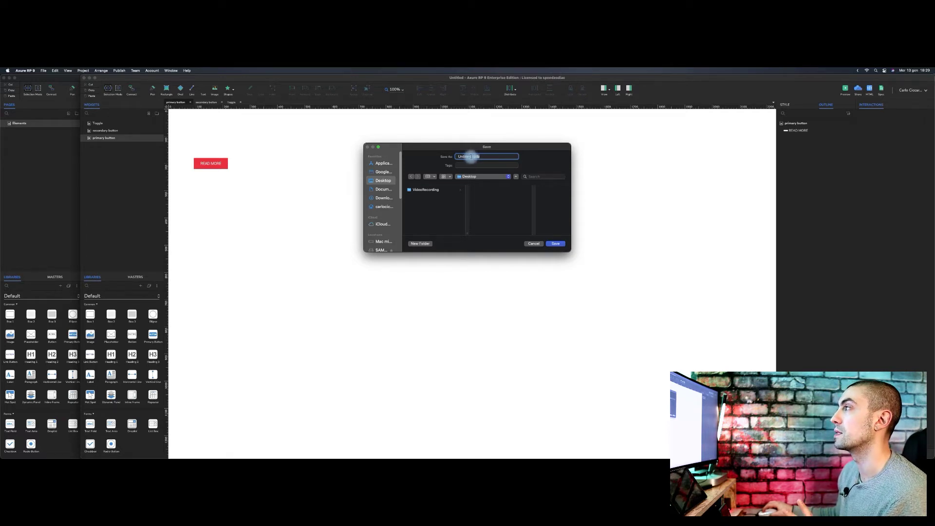
{"action": "double_click", "coordinate": [469, 156]}
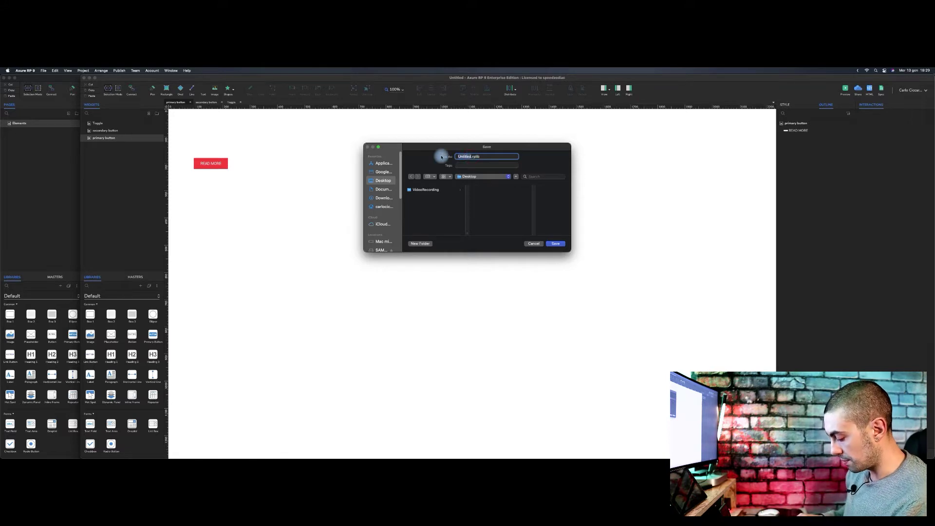
{"action": "type", "text": "uiK"}
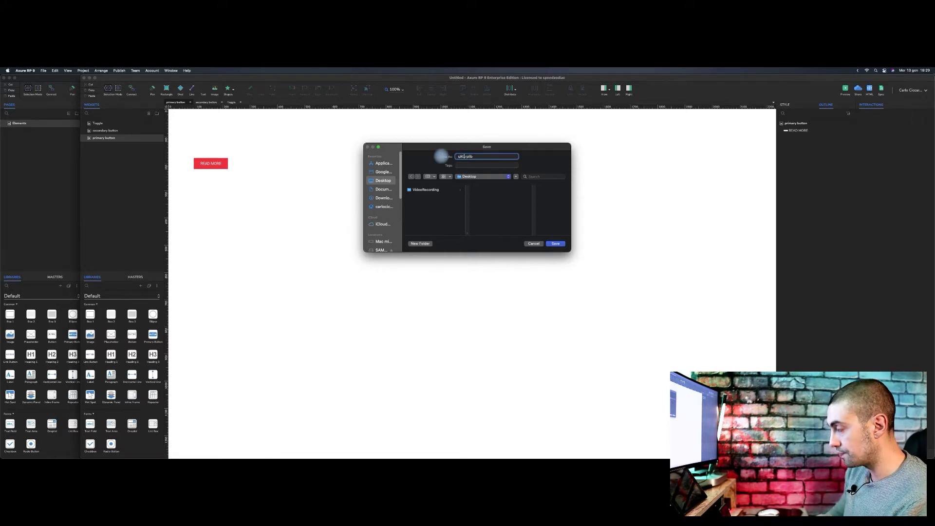
{"action": "type", "text": "it"}
{"action": "left_click", "coordinate": [556, 244]}
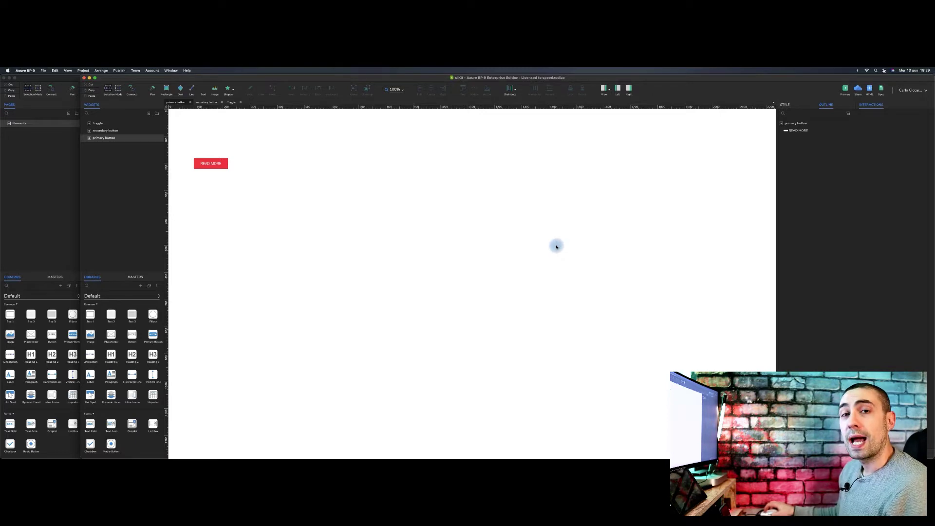
{"action": "left_click", "coordinate": [88, 79]}
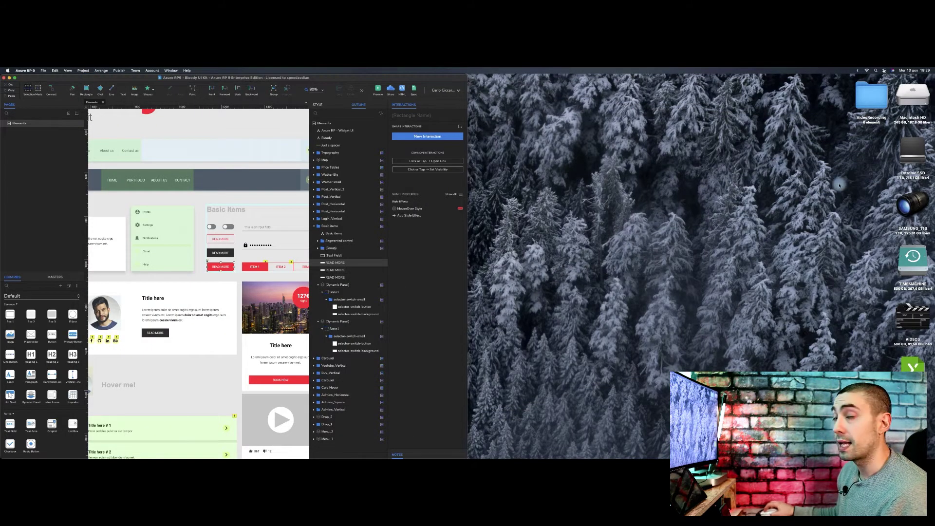
Step: Open uiKit.rplib from the desktop to add it to Axure
{"action": "left_click", "coordinate": [913, 364]}
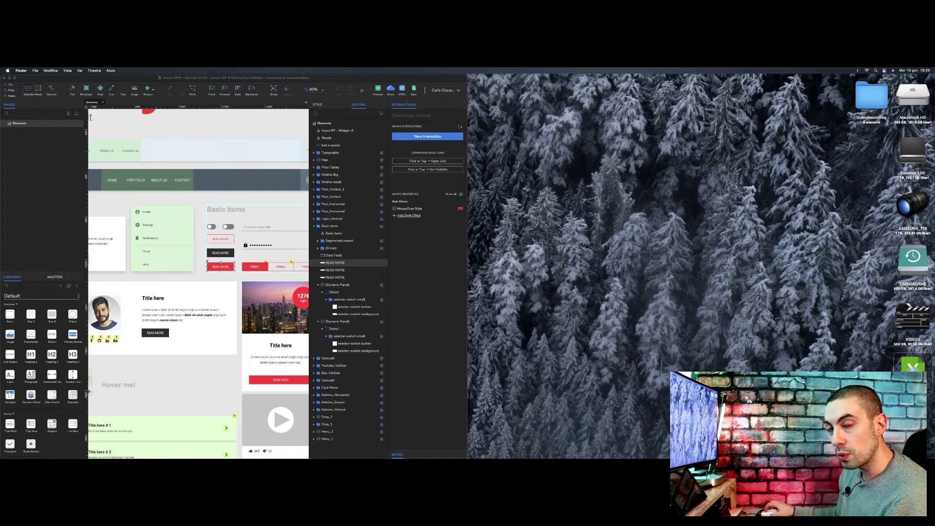
{"action": "double_click", "coordinate": [914, 366]}
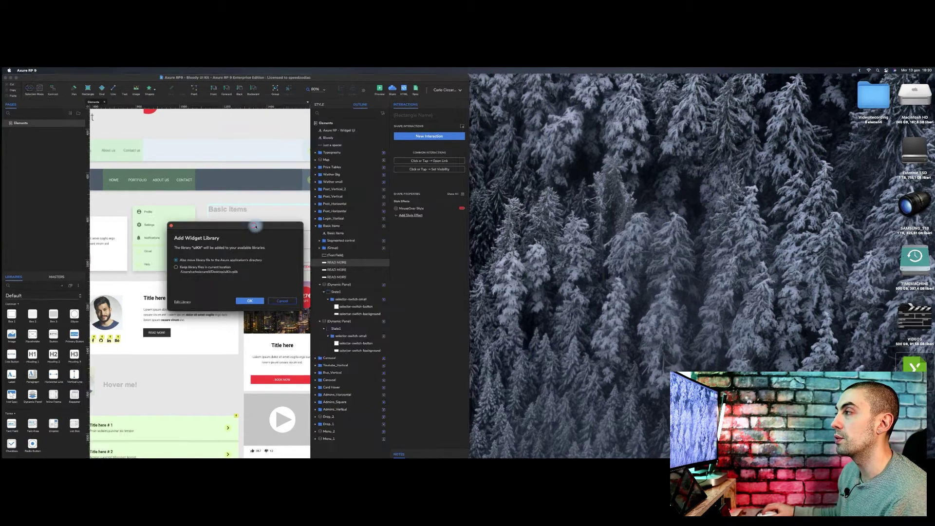
Step: Add uiKit to Axure's libraries, choosing to move its file into Axure's library folder
{"action": "left_click_drag", "start_coordinate": [255, 227], "coordinate": [454, 239]}
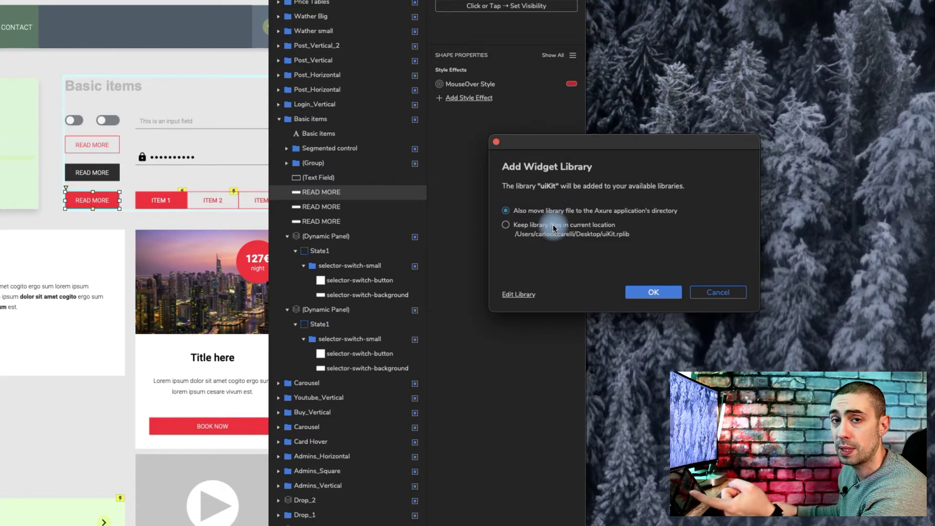
{"action": "left_click", "coordinate": [554, 226]}
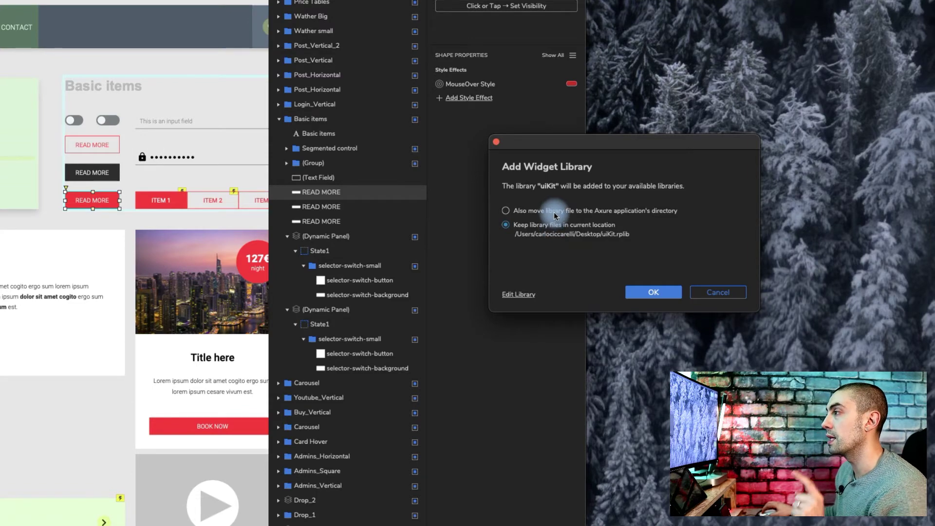
{"action": "left_click", "coordinate": [555, 211]}
{"action": "key", "text": "Return"}
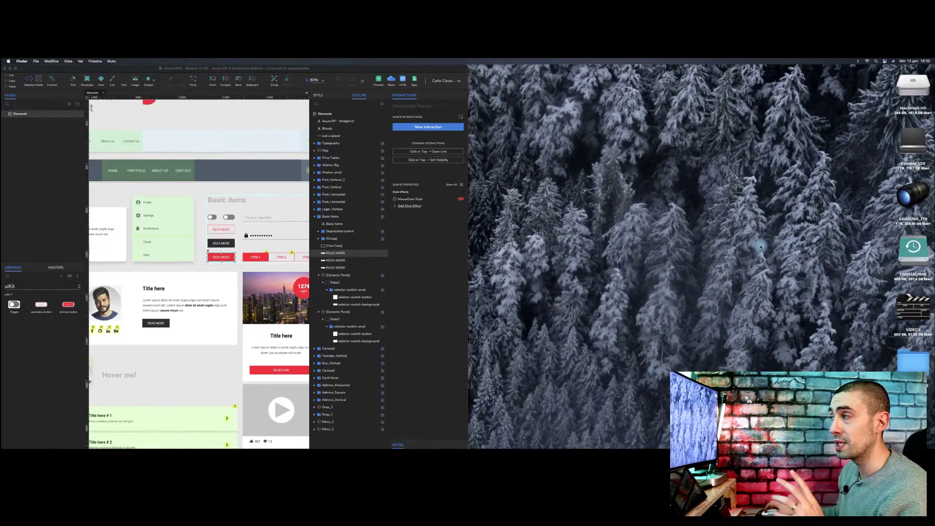
Step: Browse Macintosh HD › Utenti › home › Documenti › Axure › Libraries and select uiKit.rplib
{"action": "double_click", "coordinate": [914, 87]}
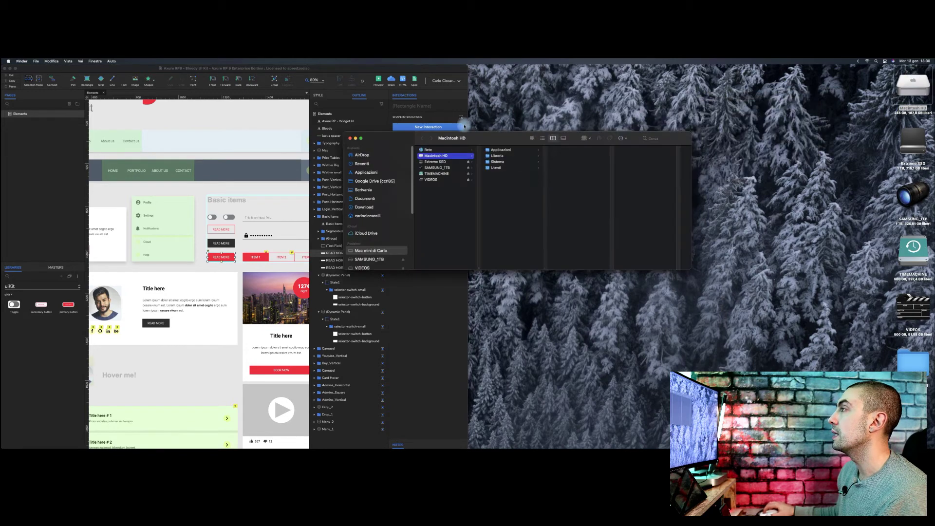
{"action": "left_click_drag", "start_coordinate": [492, 138], "coordinate": [501, 196]}
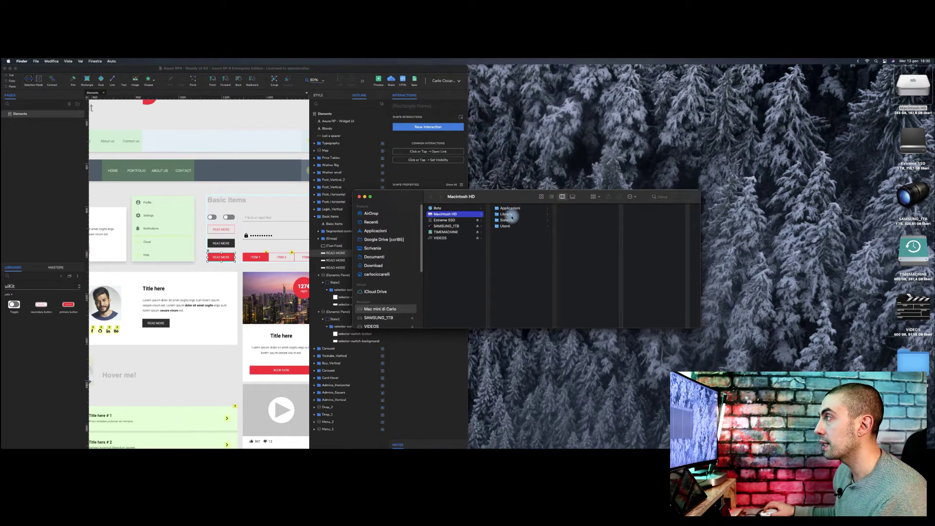
{"action": "left_click_drag", "start_coordinate": [514, 201], "coordinate": [512, 210]}
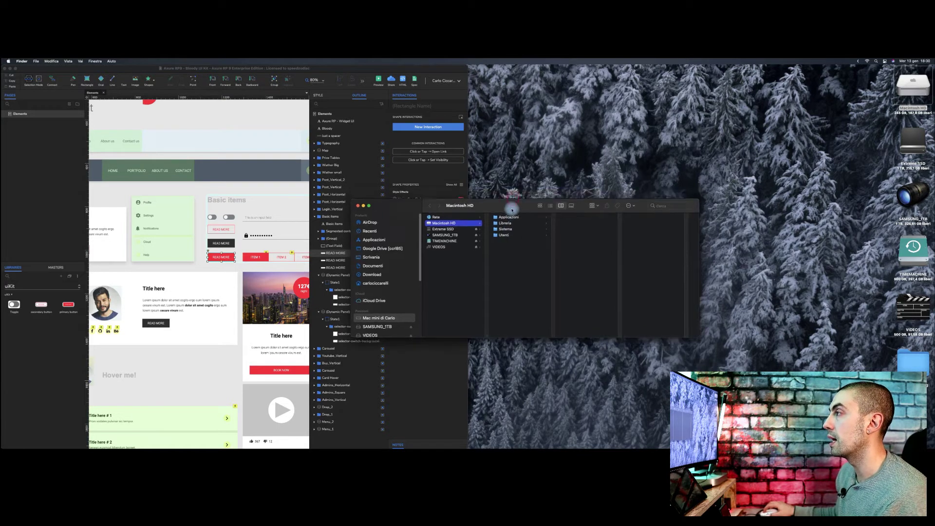
{"action": "left_click", "coordinate": [508, 235]}
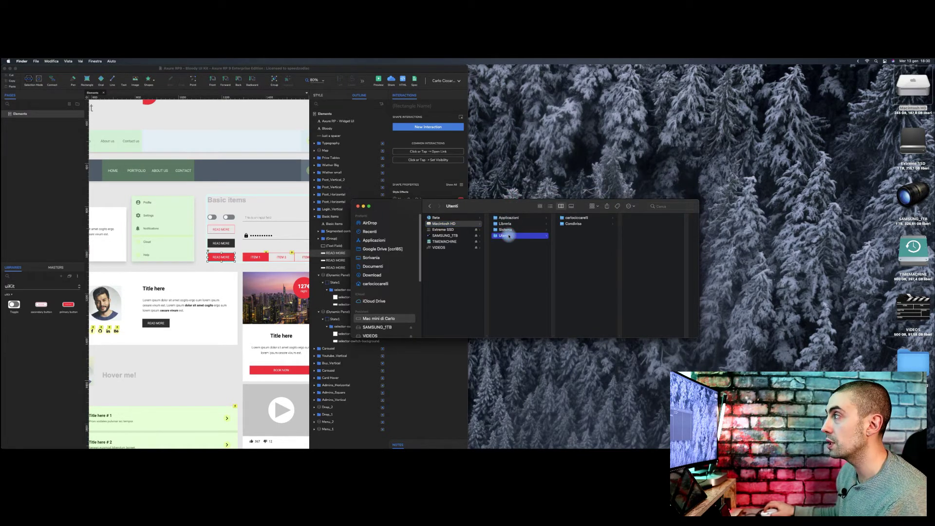
{"action": "left_click", "coordinate": [577, 218]}
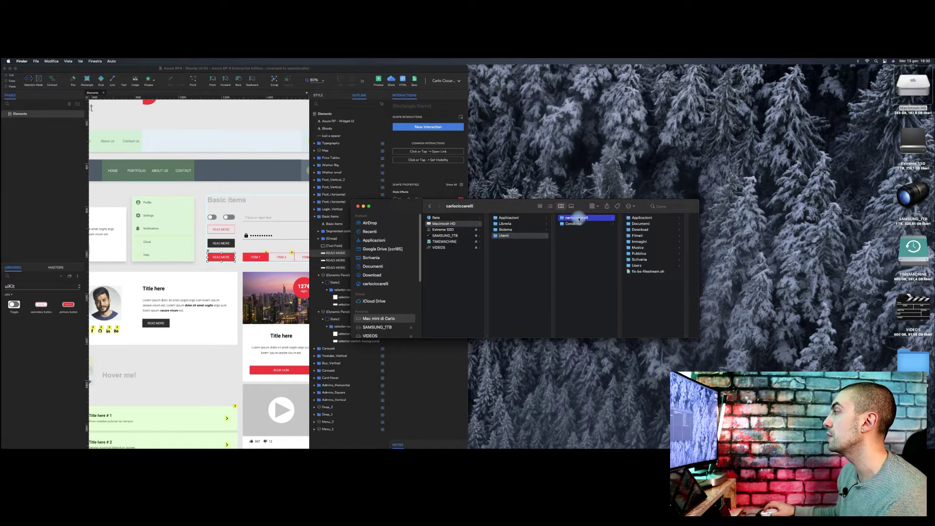
{"action": "left_click", "coordinate": [638, 224]}
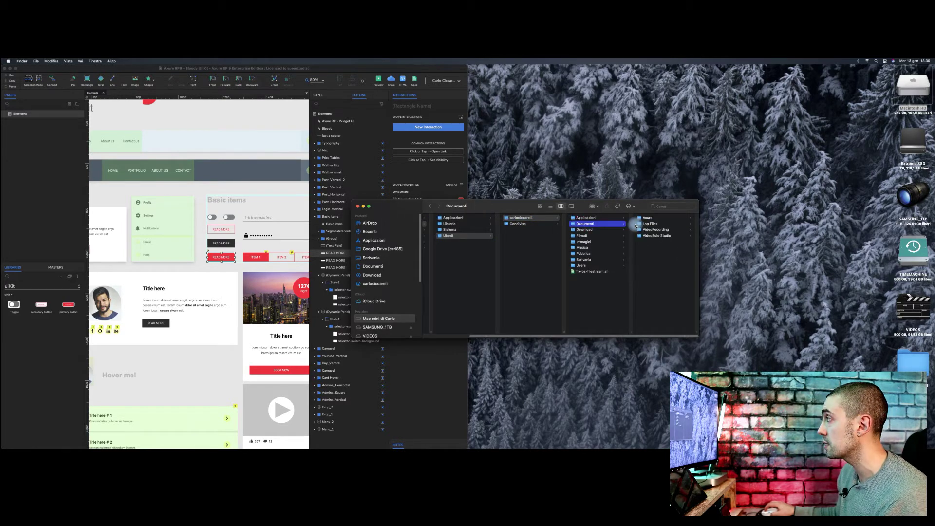
{"action": "left_click", "coordinate": [648, 218]}
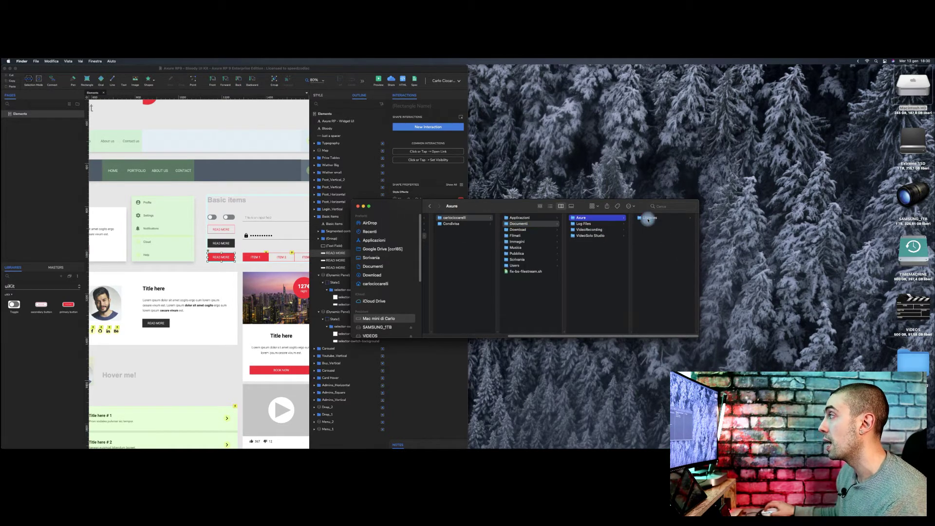
{"action": "left_click", "coordinate": [648, 218]}
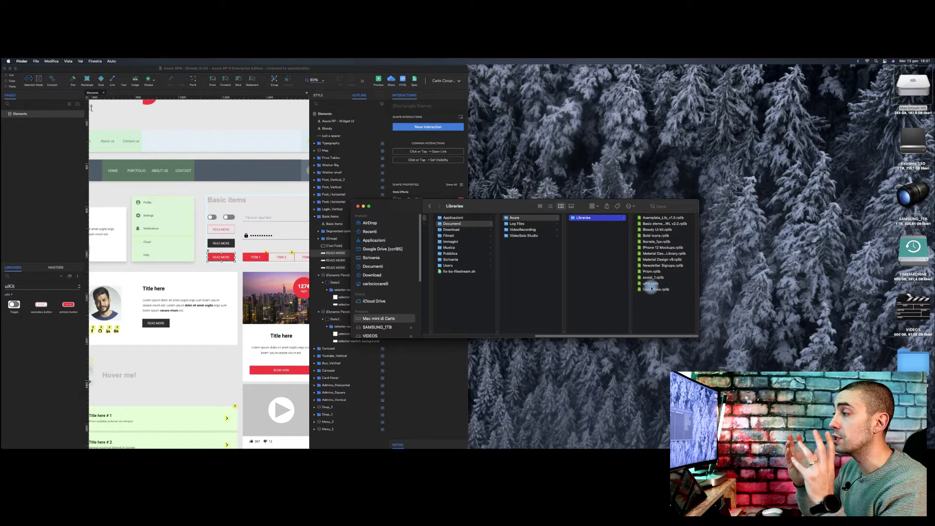
{"action": "left_click", "coordinate": [651, 284]}
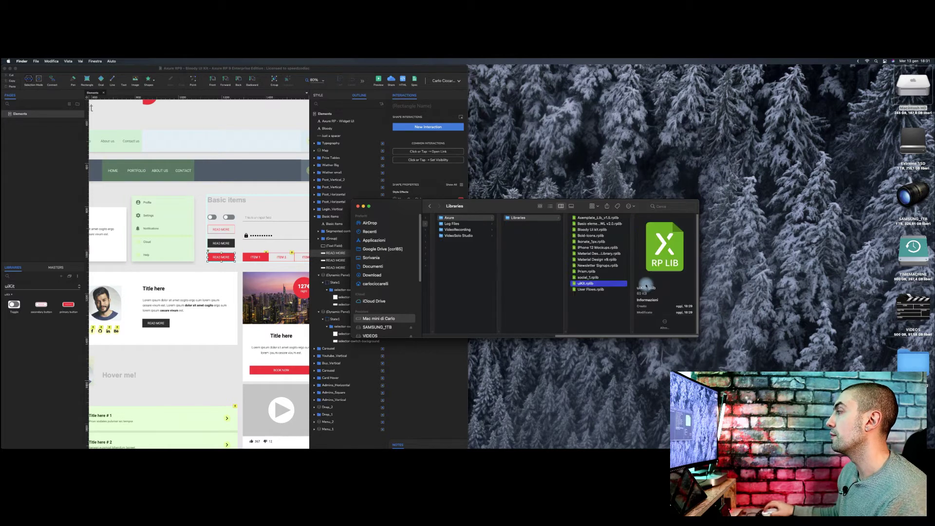
Step: Open uiKit.rplib in Axure RP 9 via Apri and maximise the Axure window
{"action": "right_click", "coordinate": [582, 285]}
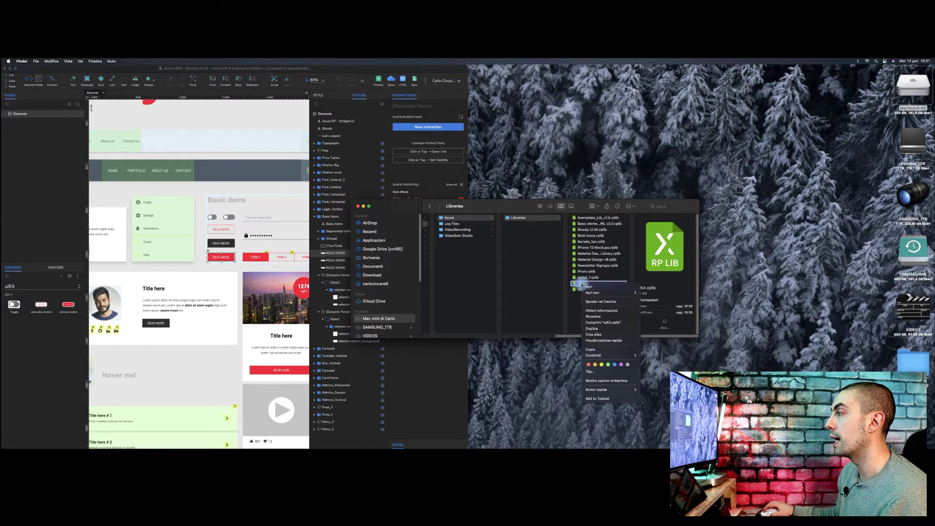
{"action": "left_click", "coordinate": [605, 289]}
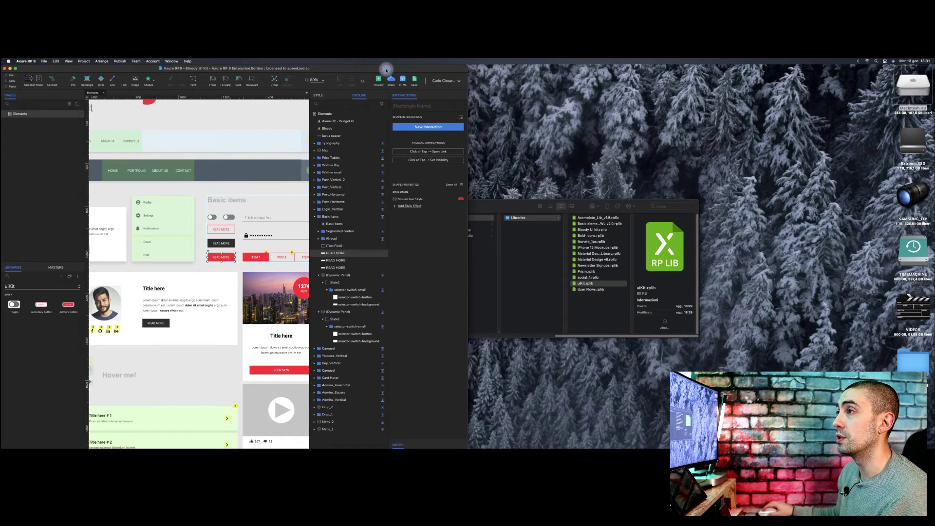
{"action": "double_click", "coordinate": [387, 69]}
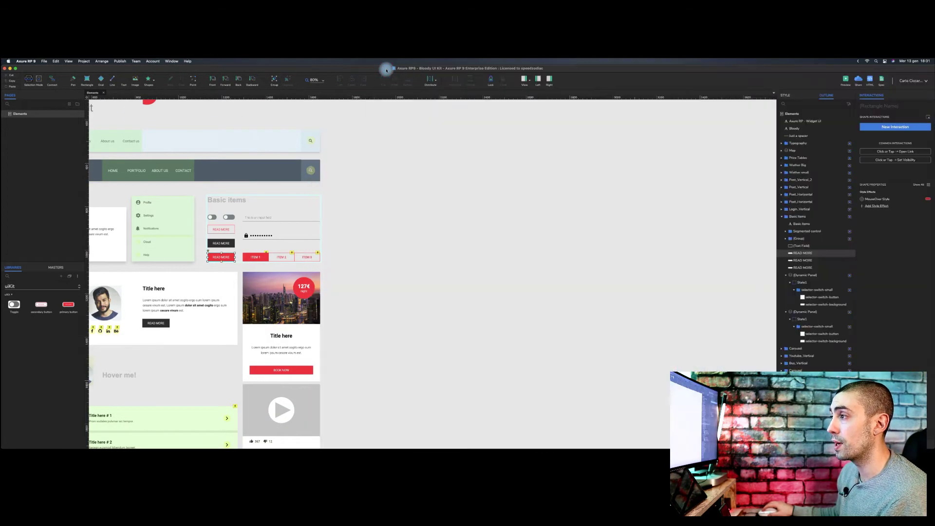
Step: Load the uiKit library, place its Toggle and two READ MORE buttons on the page, then delete them
{"action": "left_click", "coordinate": [15, 287]}
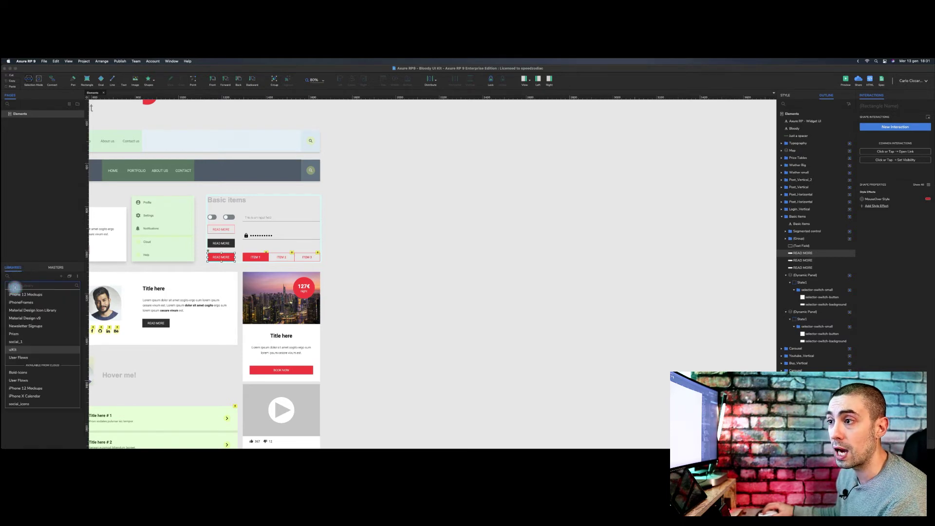
{"action": "left_click", "coordinate": [17, 350]}
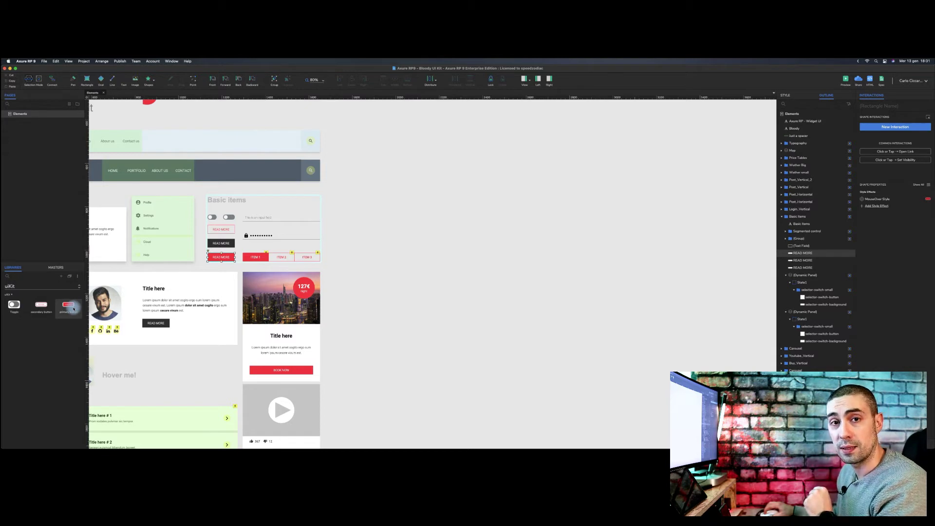
{"action": "left_click_drag", "start_coordinate": [14, 306], "coordinate": [468, 265]}
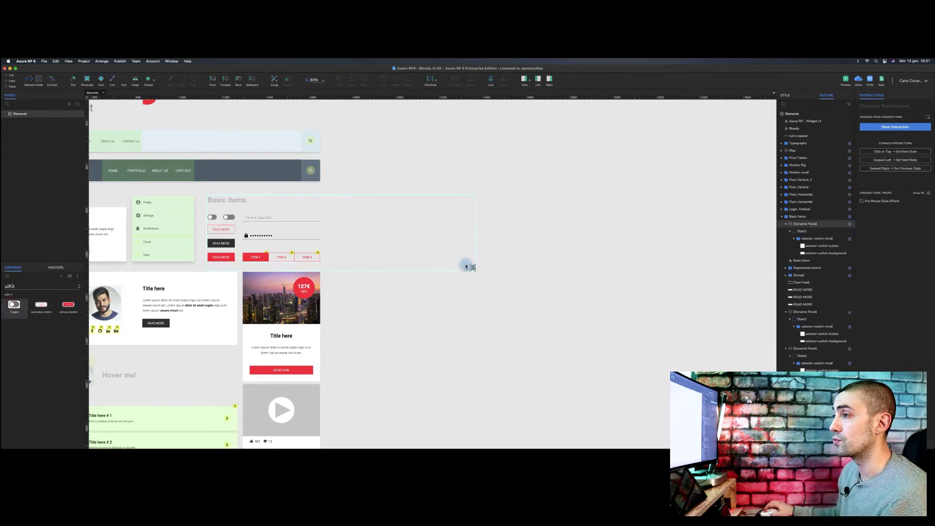
{"action": "left_click_drag", "start_coordinate": [41, 305], "coordinate": [438, 307]}
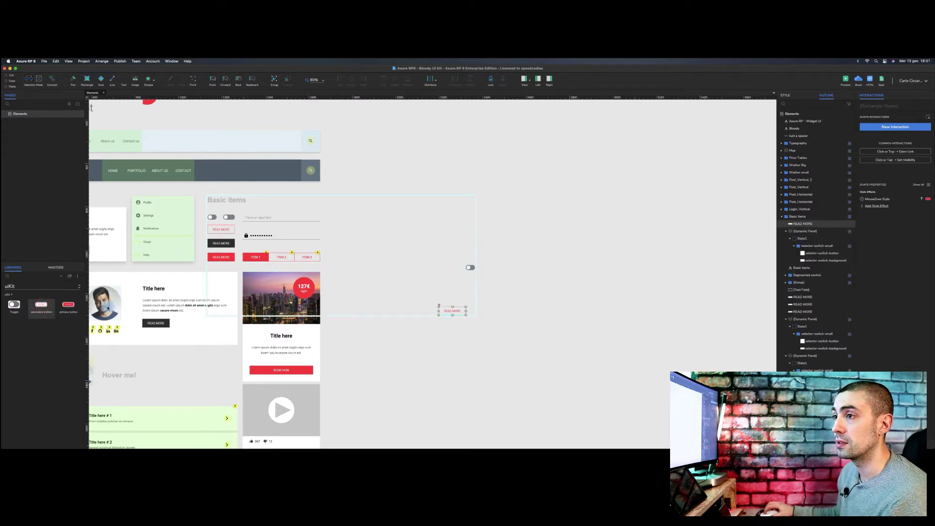
{"action": "left_click_drag", "start_coordinate": [68, 306], "coordinate": [497, 279]}
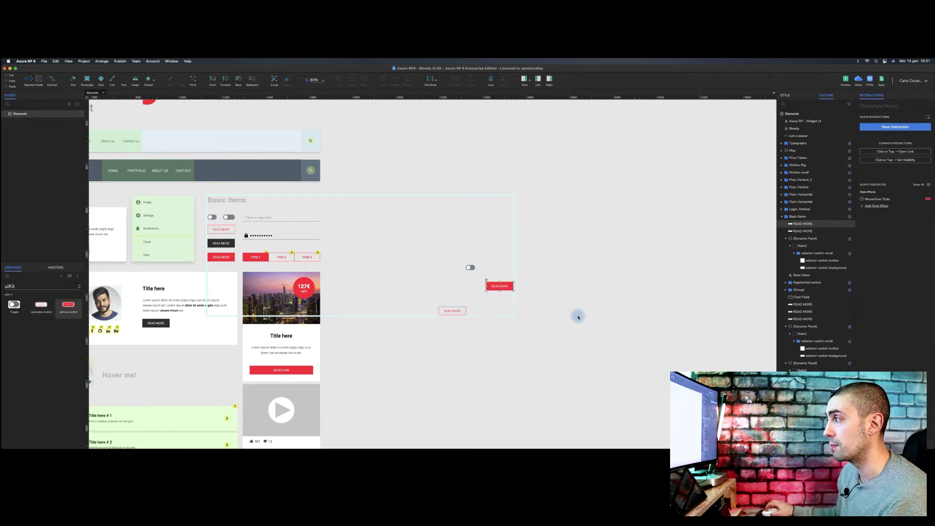
{"action": "left_click_drag", "start_coordinate": [565, 243], "coordinate": [422, 344]}
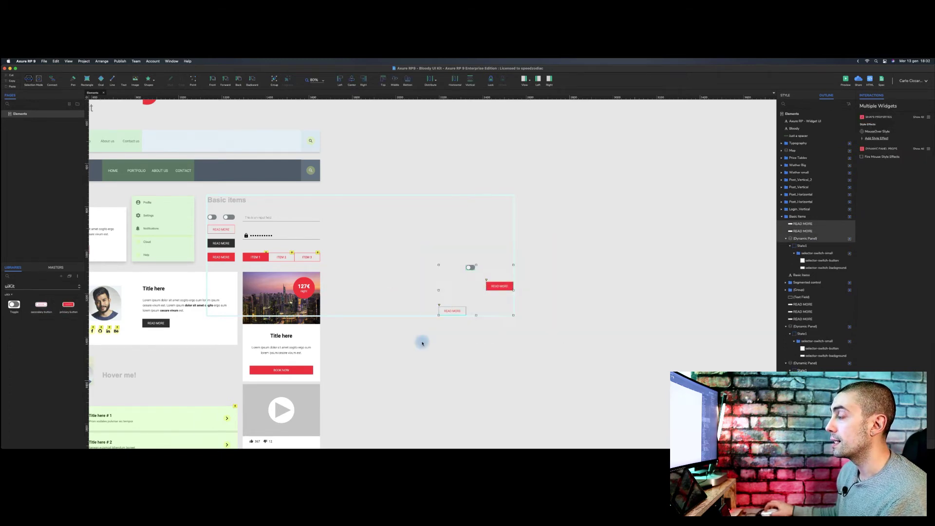
{"action": "key", "text": "Delete"}
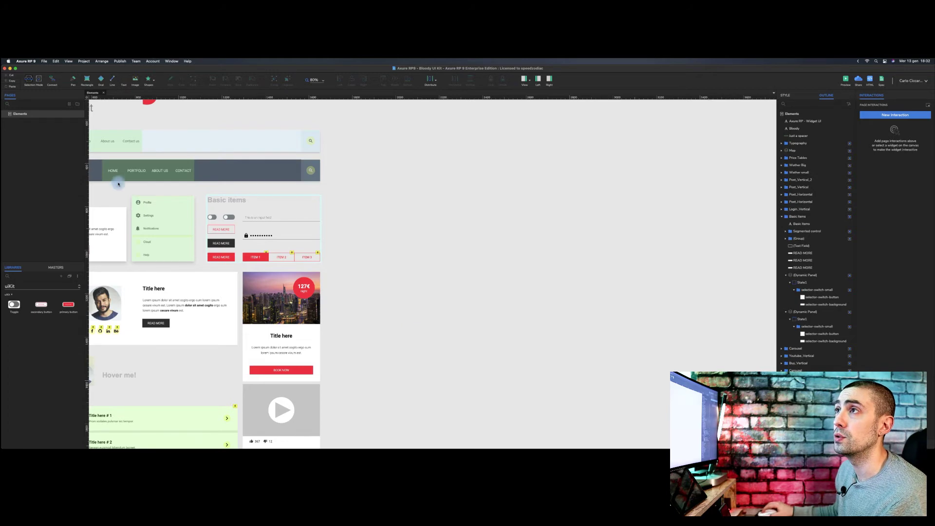
Step: Open the File menu to reach the New Team Library command
{"action": "left_click", "coordinate": [45, 61]}
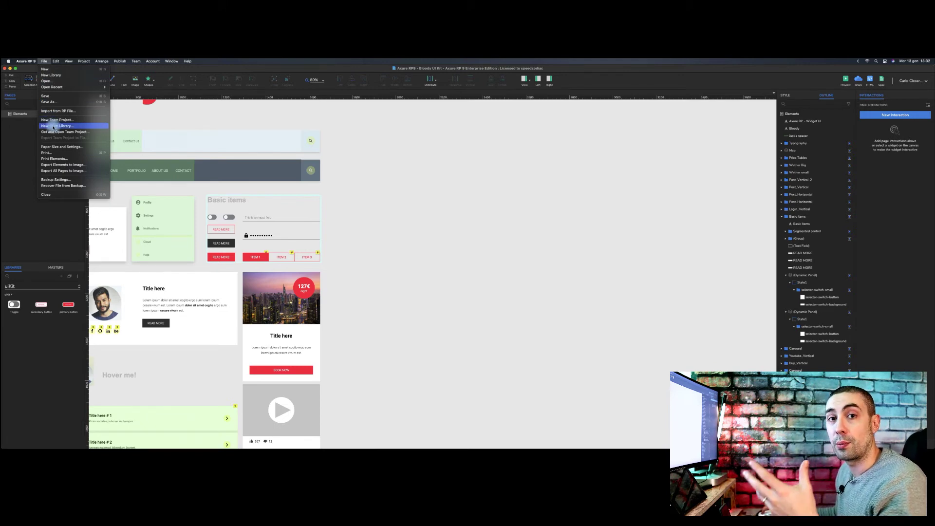
Step: Create a new team library project named 'library' in the existing Workspaces cloud workspace
{"action": "left_click", "coordinate": [539, 218]}
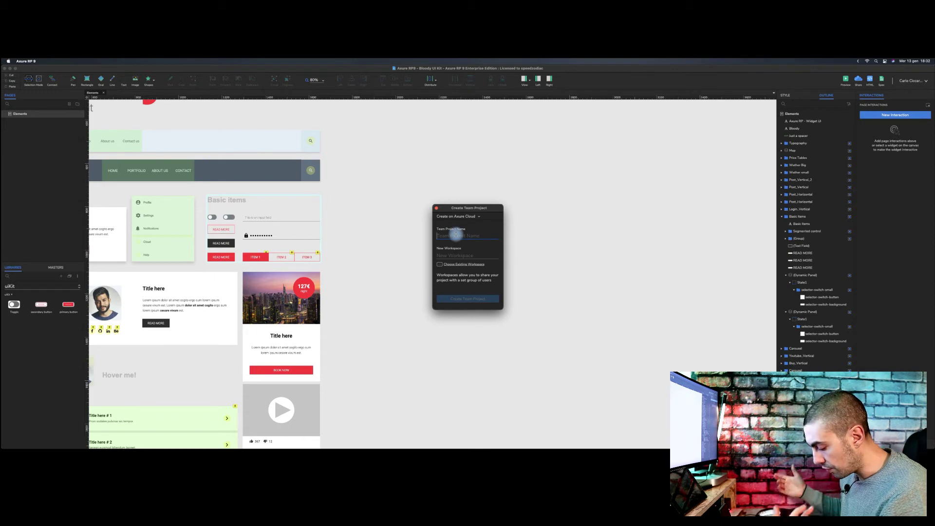
{"action": "type", "text": "B"}
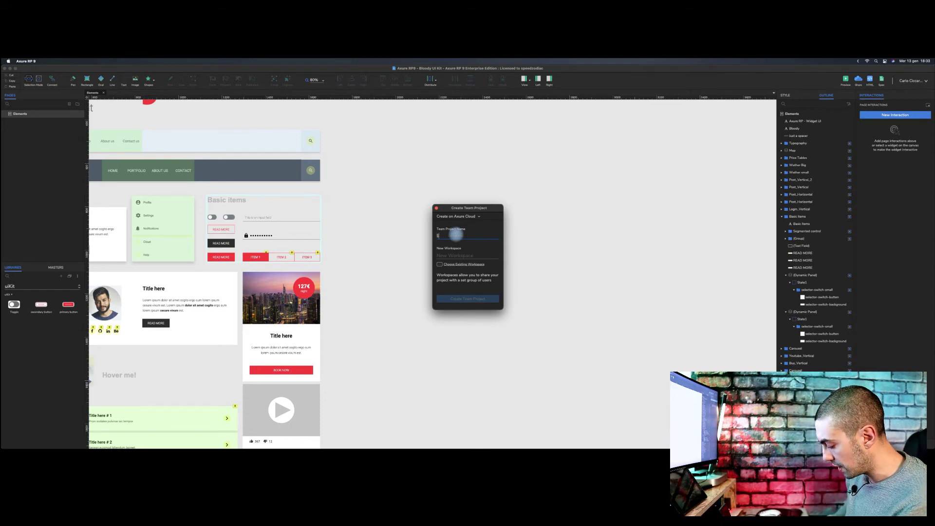
{"action": "type", "text": "ibrary"}
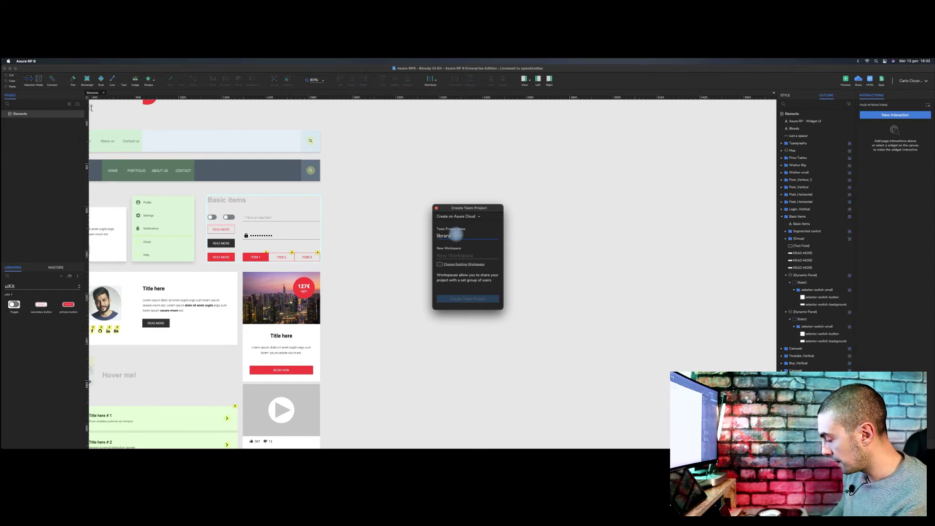
{"action": "left_click", "coordinate": [442, 266]}
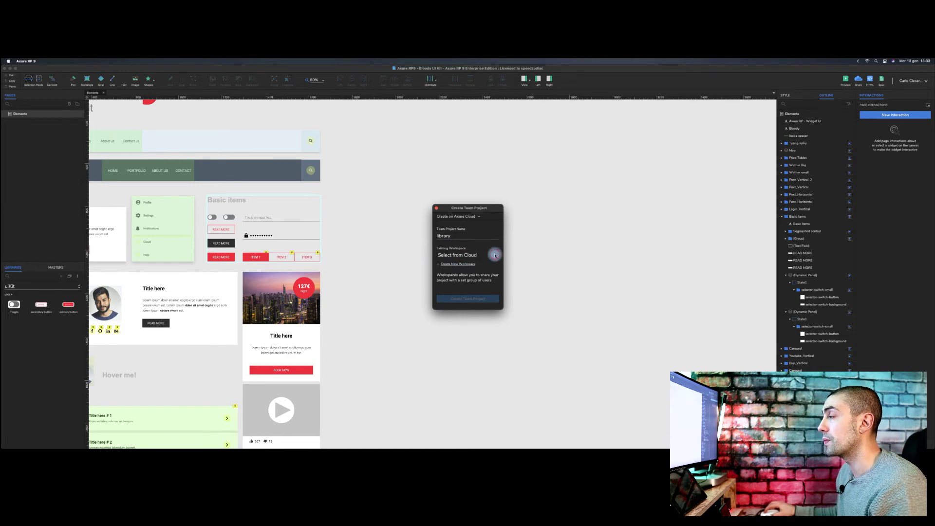
{"action": "left_click", "coordinate": [494, 254]}
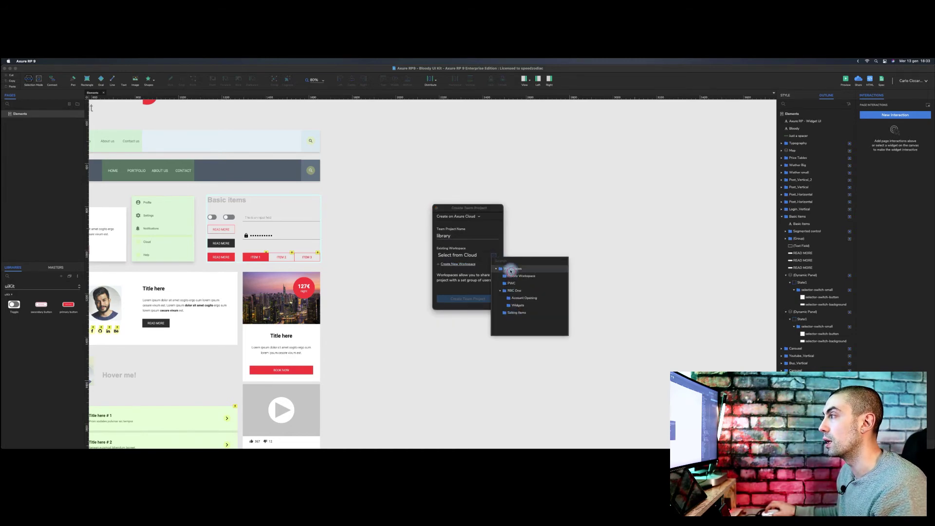
{"action": "left_click", "coordinate": [512, 268]}
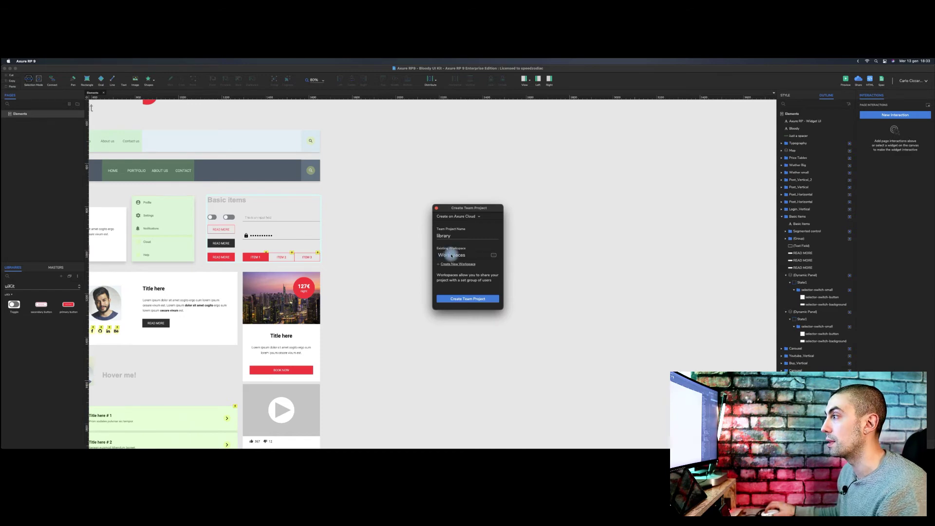
{"action": "left_click", "coordinate": [468, 300]}
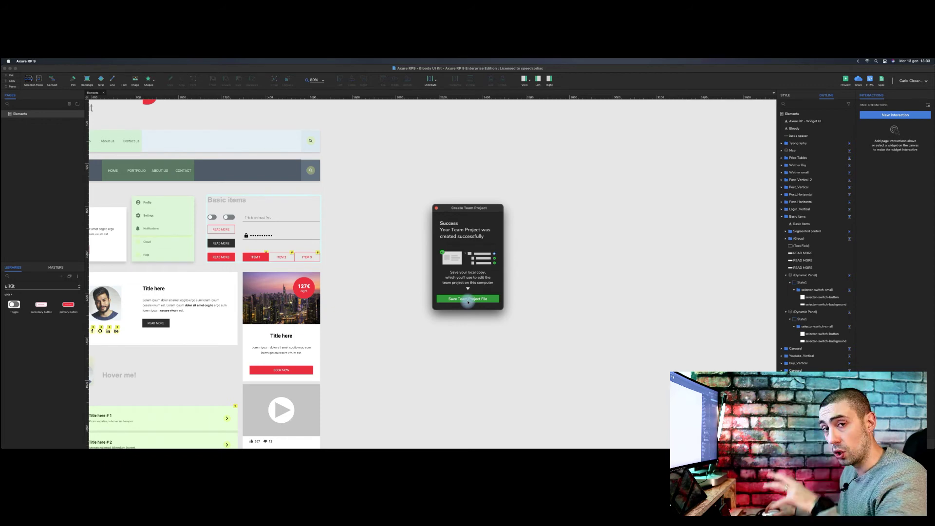
Step: Save the library team project file locally, open it, then minimize its window
{"action": "left_click", "coordinate": [467, 299]}
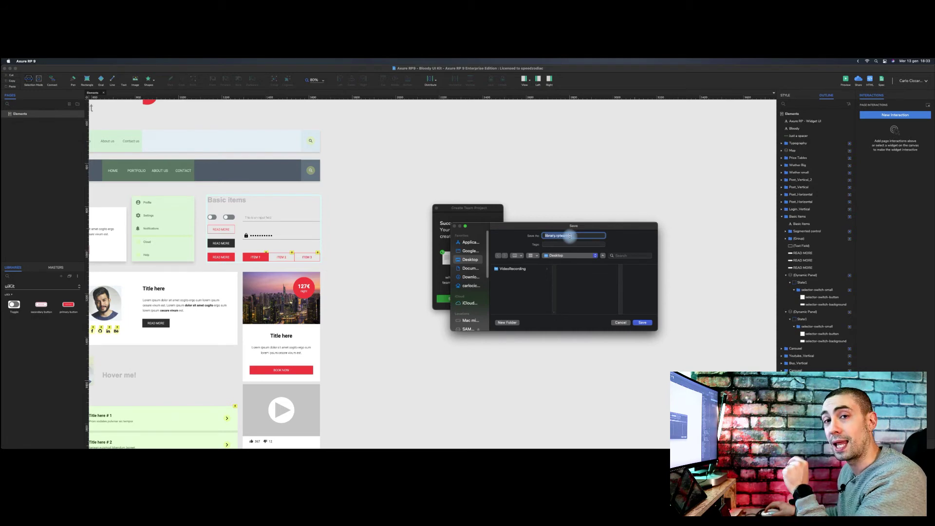
{"action": "left_click", "coordinate": [643, 323]}
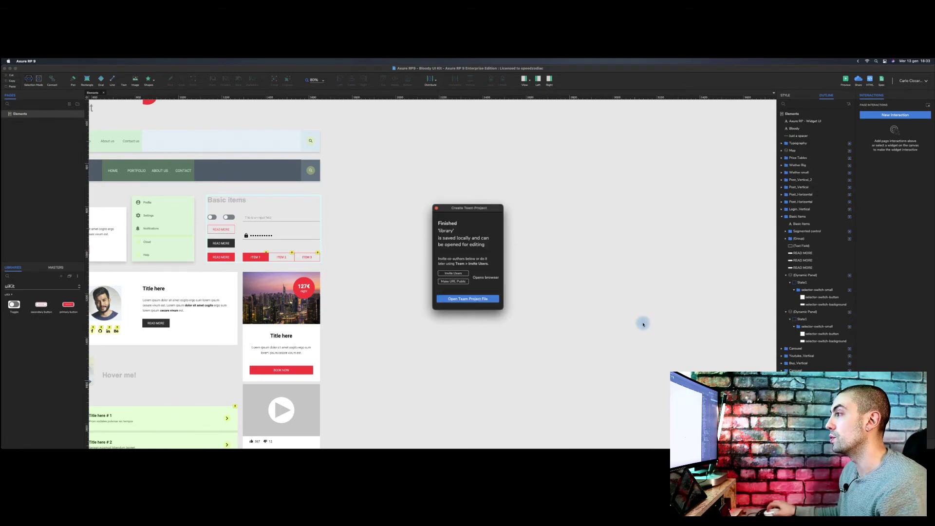
{"action": "left_click", "coordinate": [484, 300]}
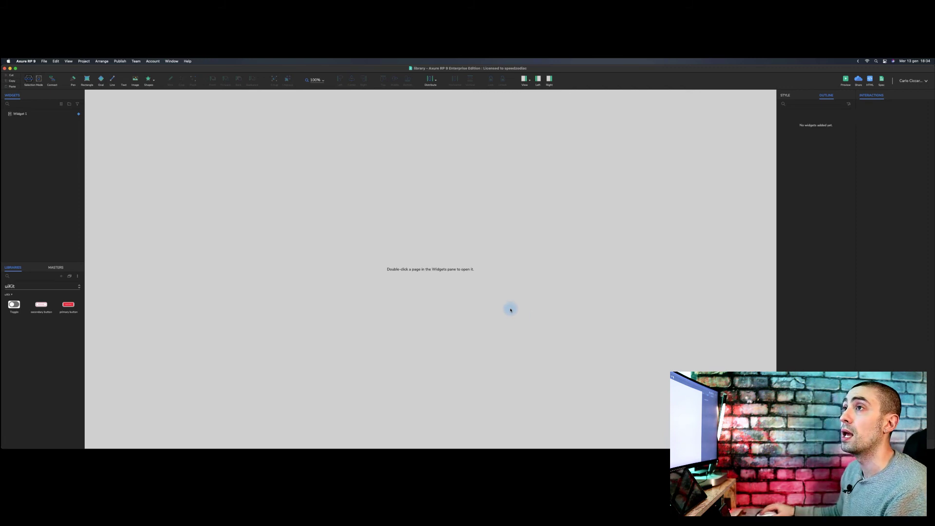
{"action": "left_click", "coordinate": [10, 69]}
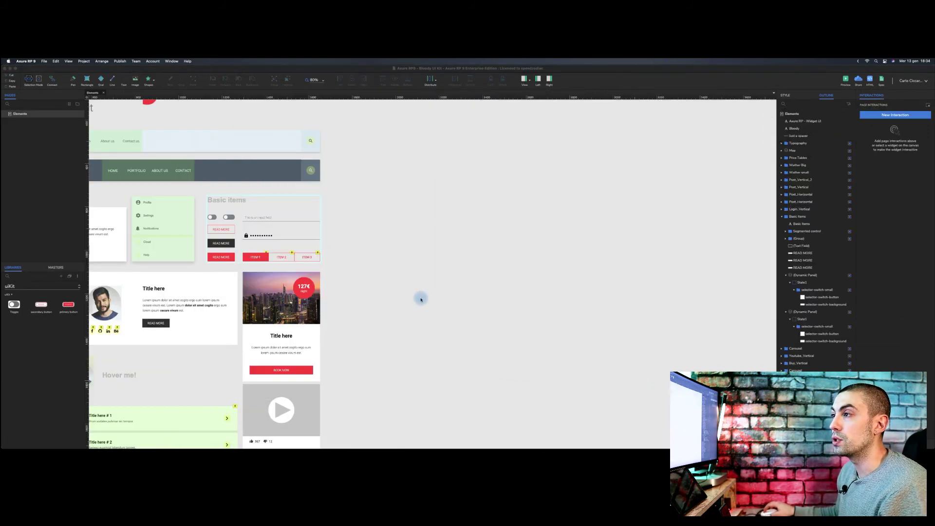